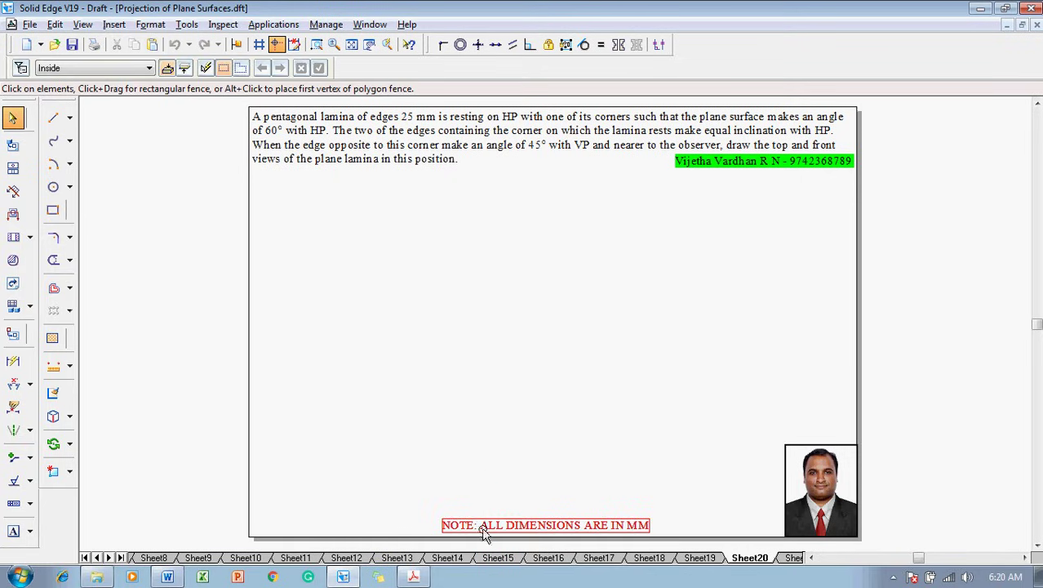
Step: Draw a thin 0.13 mm horizontal XY reference line across the sheet
{"action": "left_click", "coordinate": [484, 527]}
{"action": "left_click", "coordinate": [484, 439]}
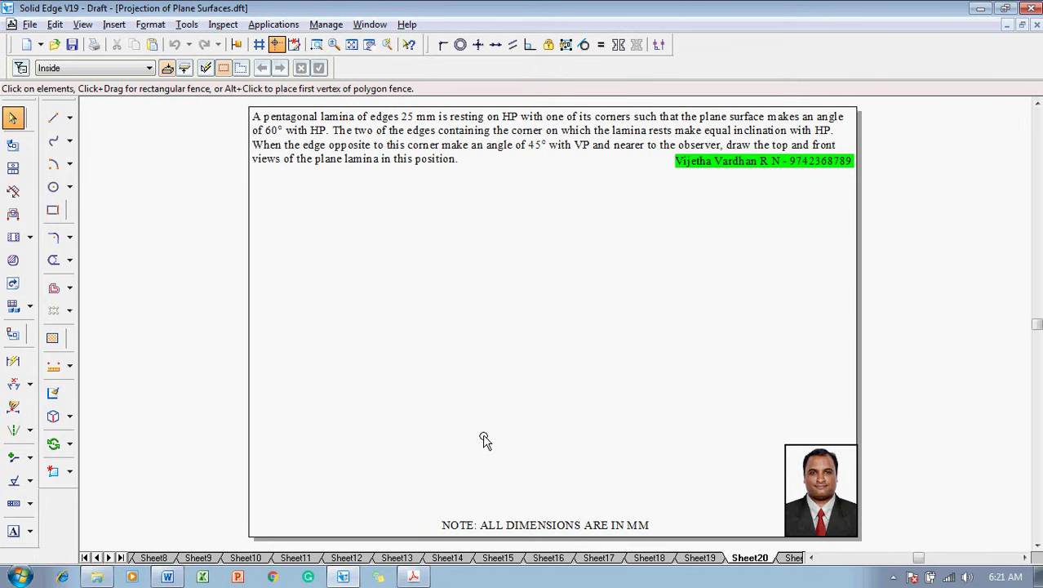
{"action": "left_click", "coordinate": [54, 119]}
{"action": "left_click", "coordinate": [152, 68]}
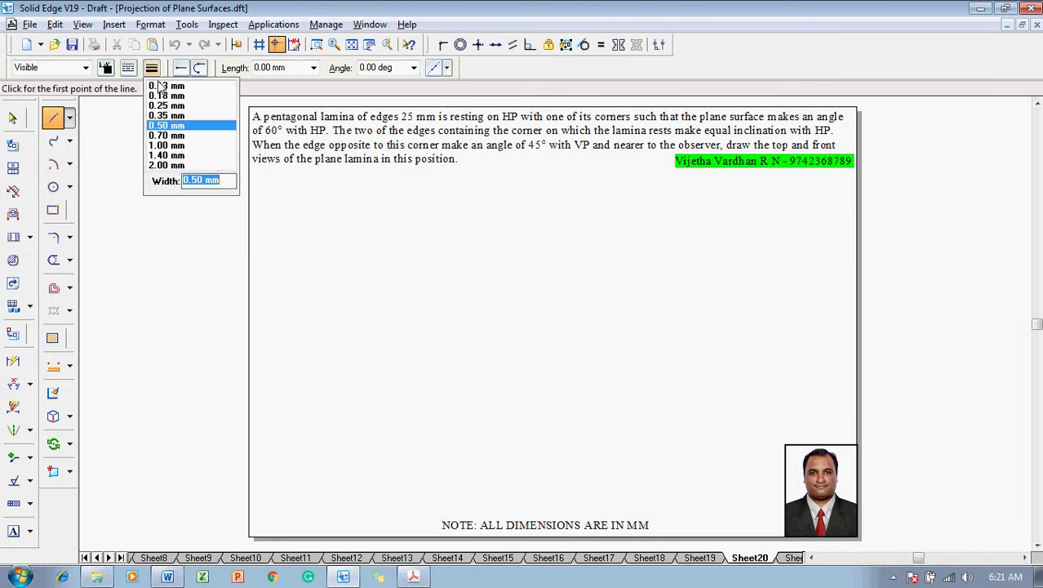
{"action": "left_click", "coordinate": [162, 87]}
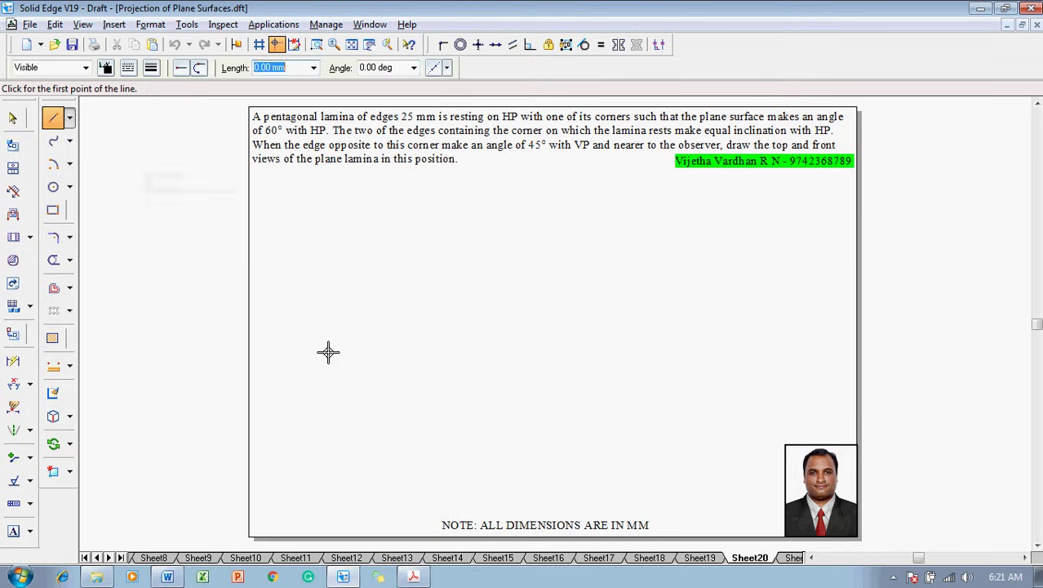
{"action": "left_click", "coordinate": [277, 320]}
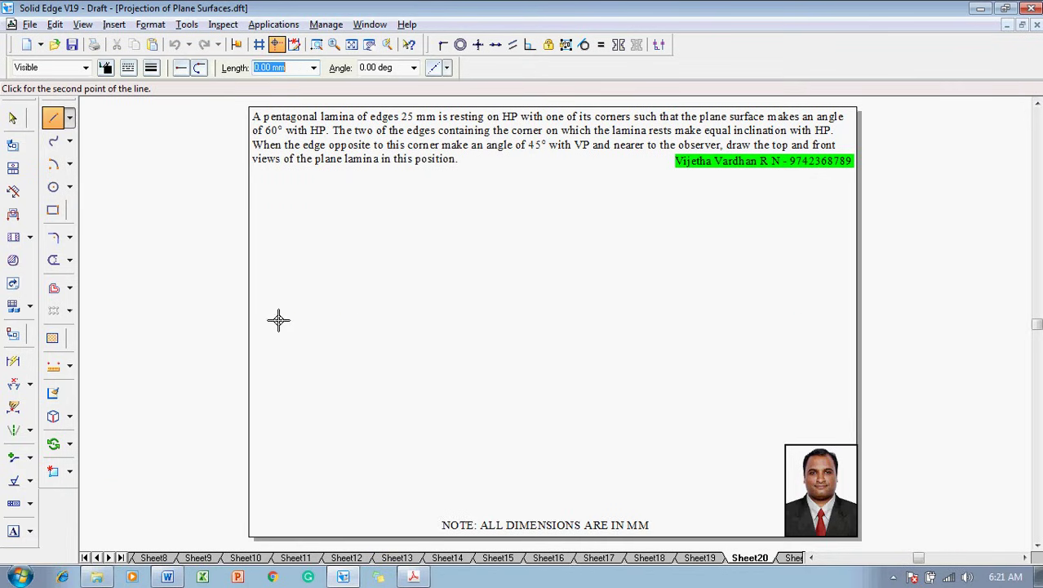
{"action": "left_click", "coordinate": [813, 319]}
{"action": "right_click", "coordinate": [787, 279]}
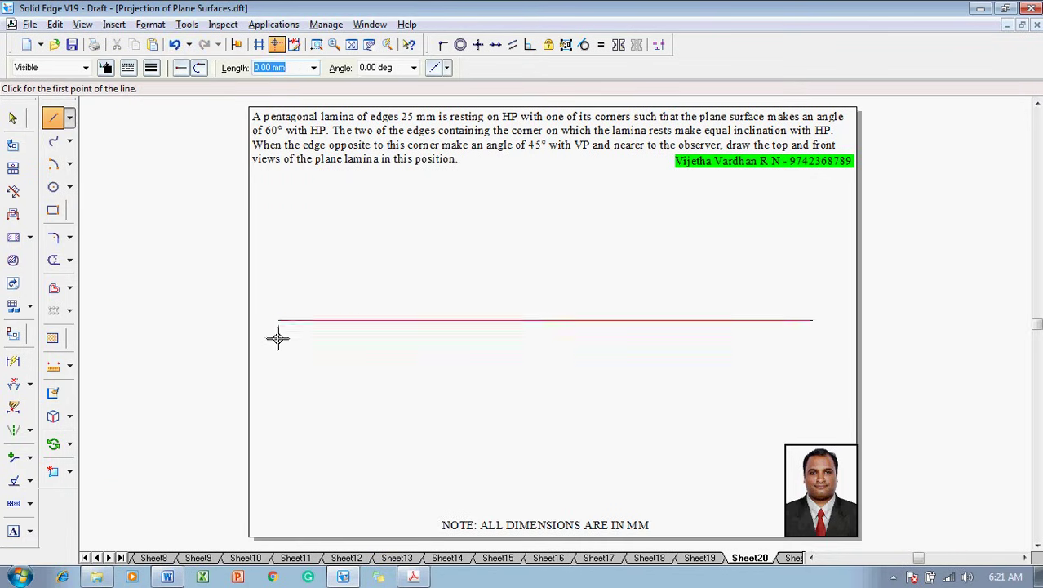
Step: Label the line X and Y at its ends, with VP above and HP below
{"action": "left_click", "coordinate": [16, 531]}
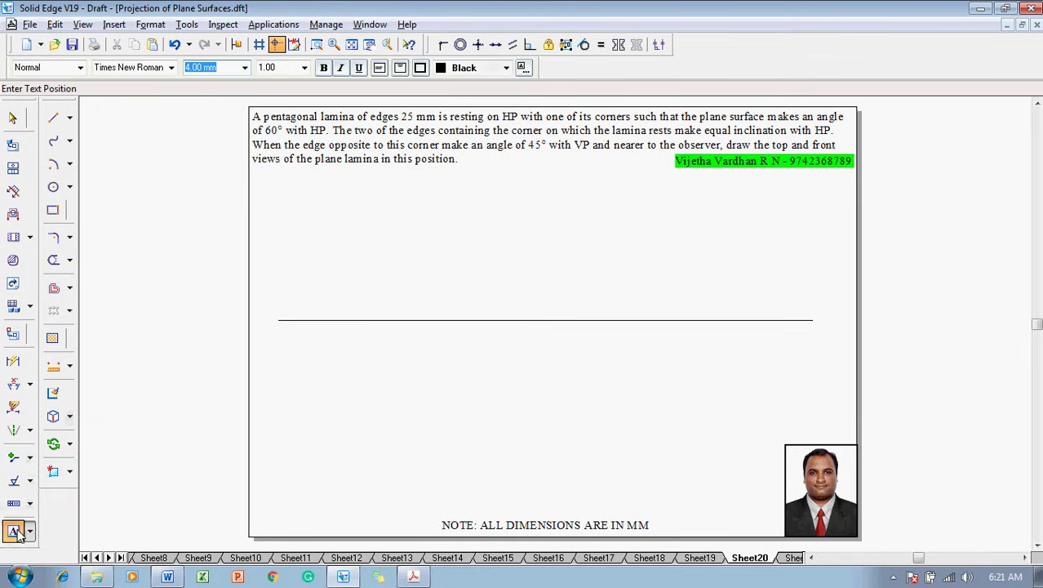
{"action": "left_click", "coordinate": [266, 311]}
{"action": "type", "text": "X"}
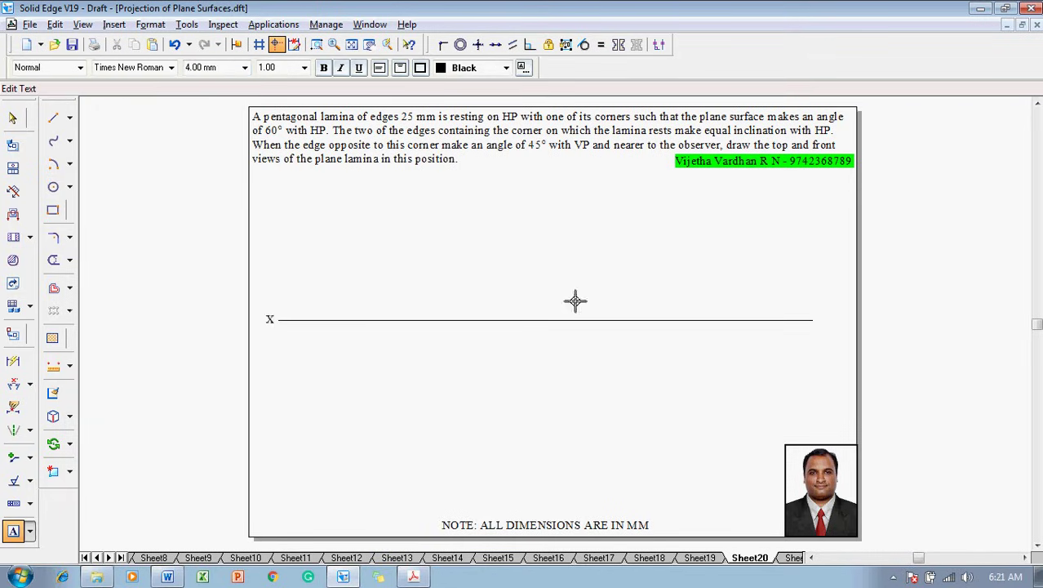
{"action": "left_click", "coordinate": [816, 319]}
{"action": "type", "text": "Y"}
{"action": "left_click", "coordinate": [287, 304]}
{"action": "type", "text": "VP"}
{"action": "left_click", "coordinate": [285, 326]}
{"action": "key", "text": "Escape"}
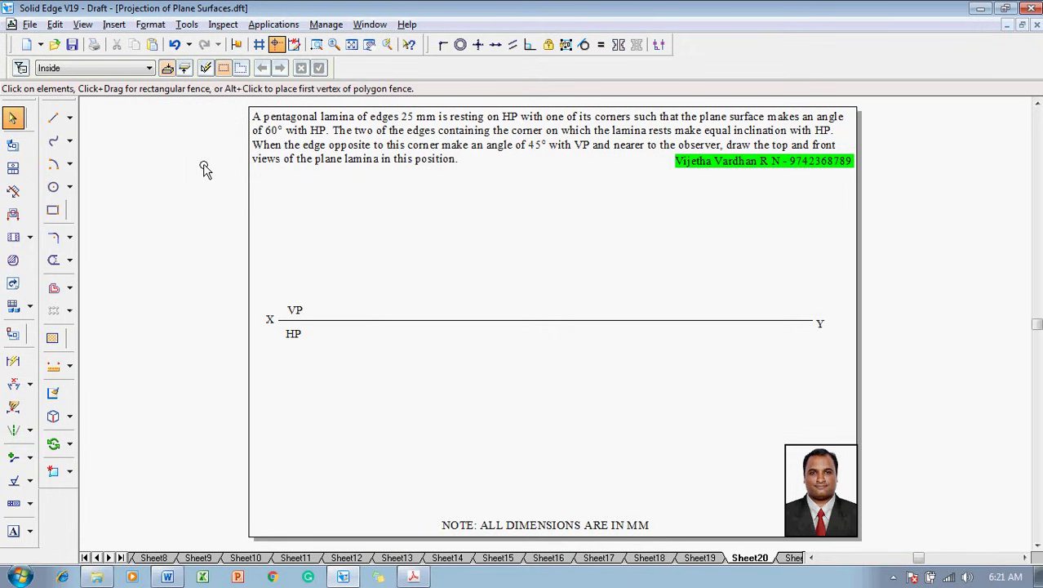
Step: Run the nSidePolygon macro from the bin folder via Applications > Macros
{"action": "left_click", "coordinate": [291, 32]}
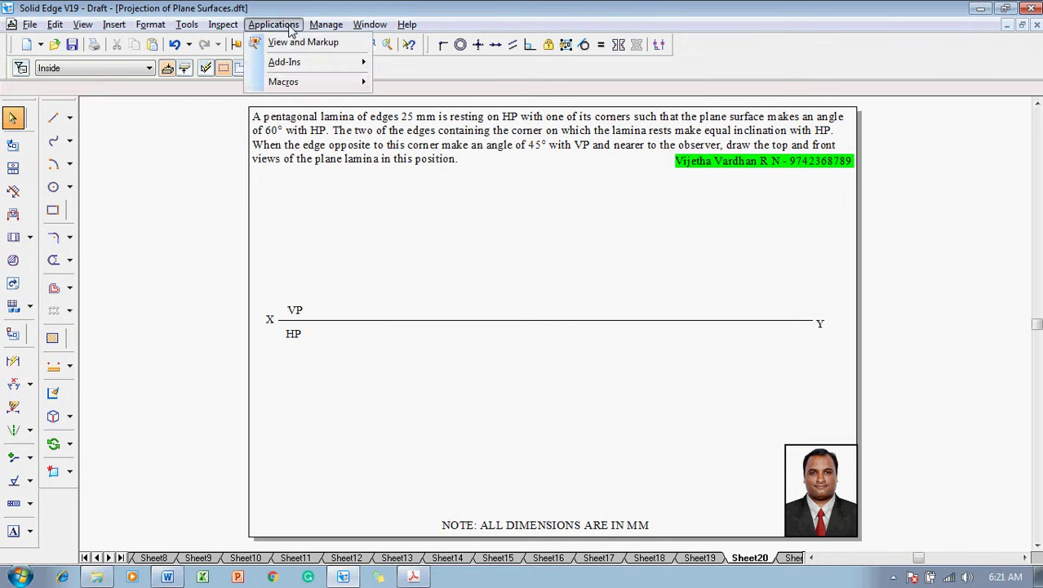
{"action": "mouse_move", "coordinate": [294, 85]}
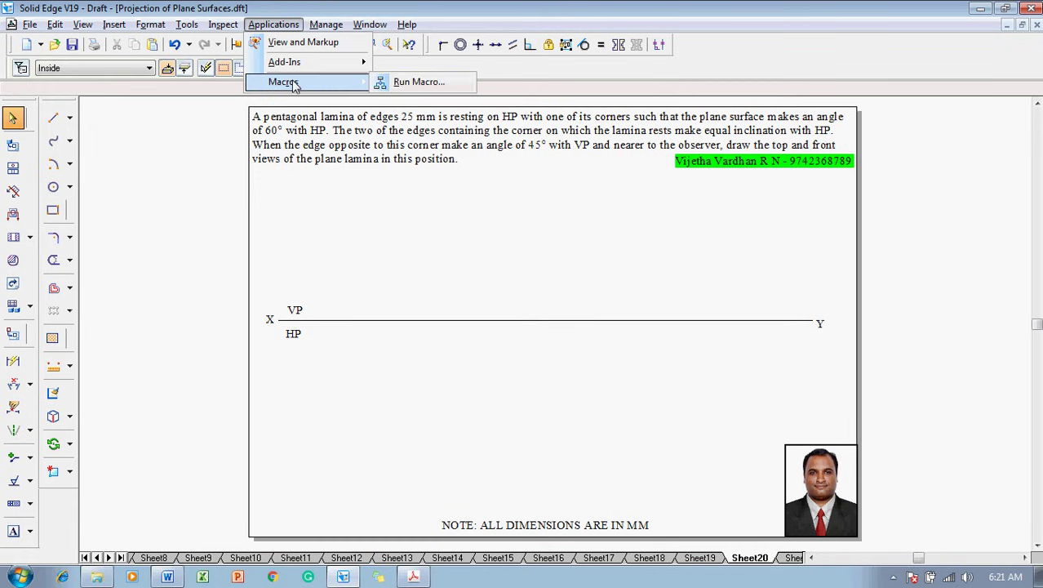
{"action": "left_click", "coordinate": [416, 82]}
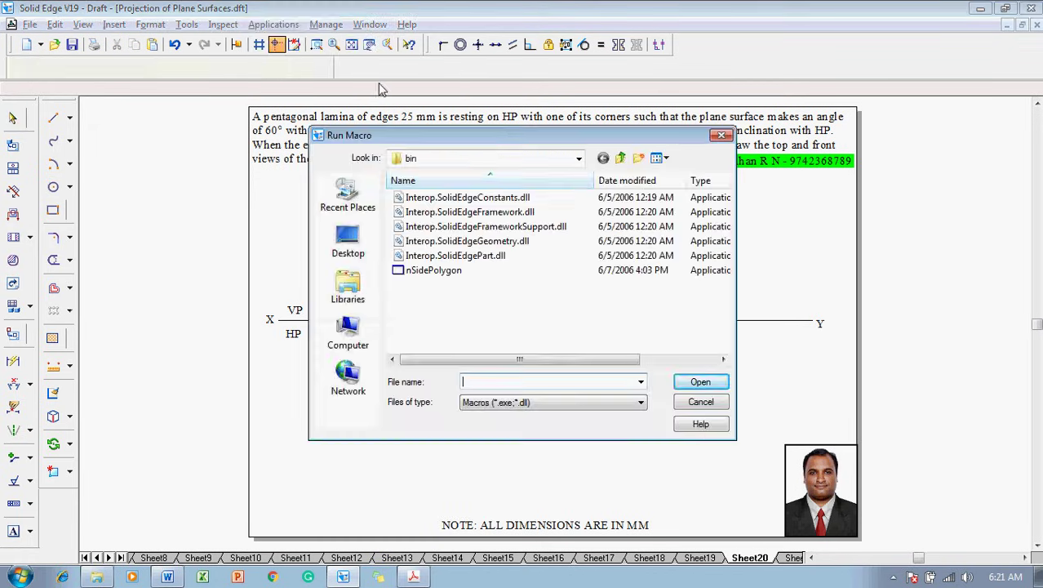
{"action": "left_click", "coordinate": [579, 159]}
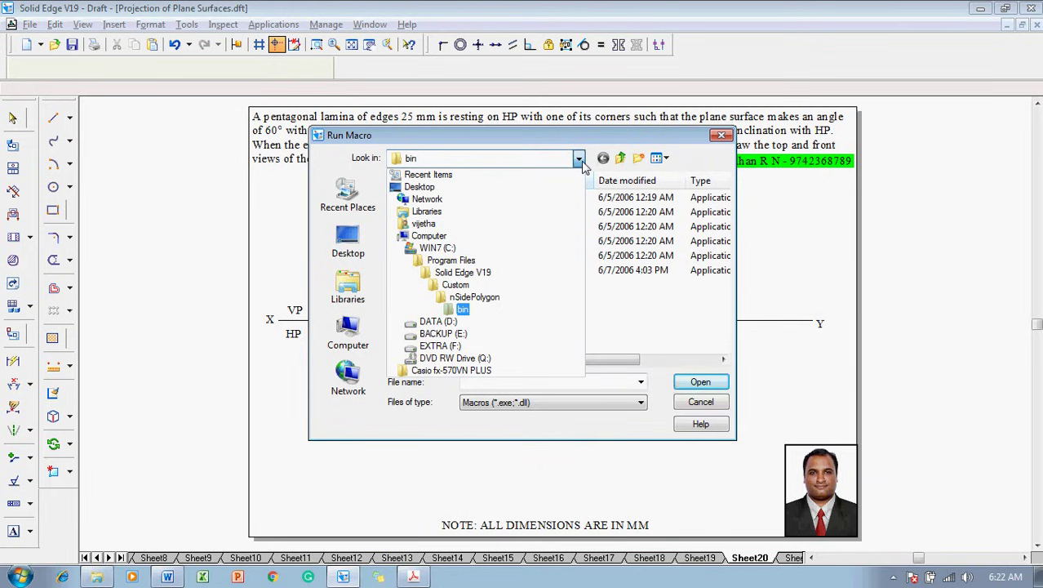
{"action": "left_click", "coordinate": [665, 336]}
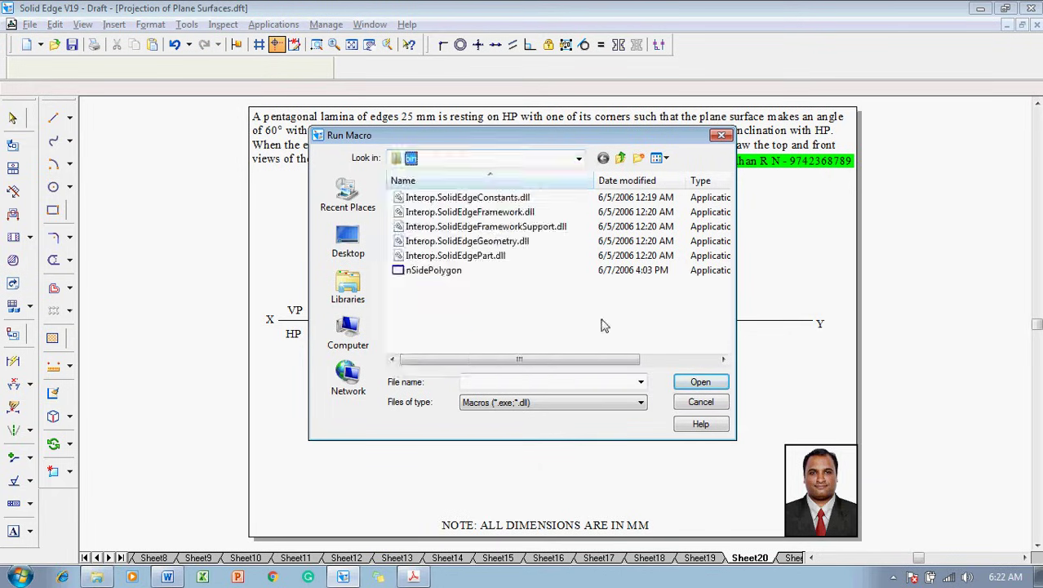
{"action": "left_click", "coordinate": [473, 276]}
{"action": "left_click", "coordinate": [698, 382]}
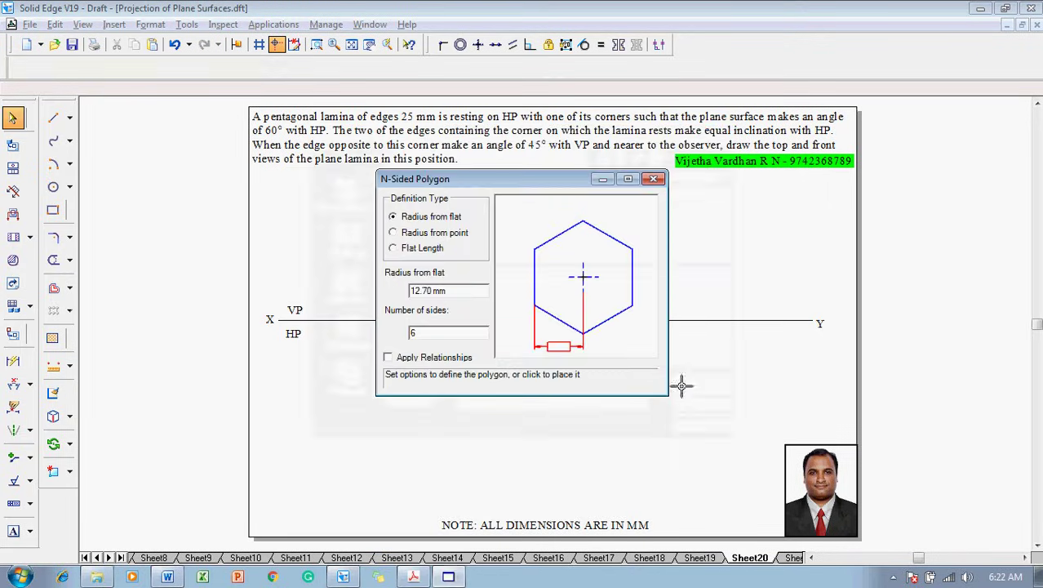
Step: Place a pentagon with a 25 mm flat length below the XY line, toward its left end
{"action": "left_click", "coordinate": [394, 249]}
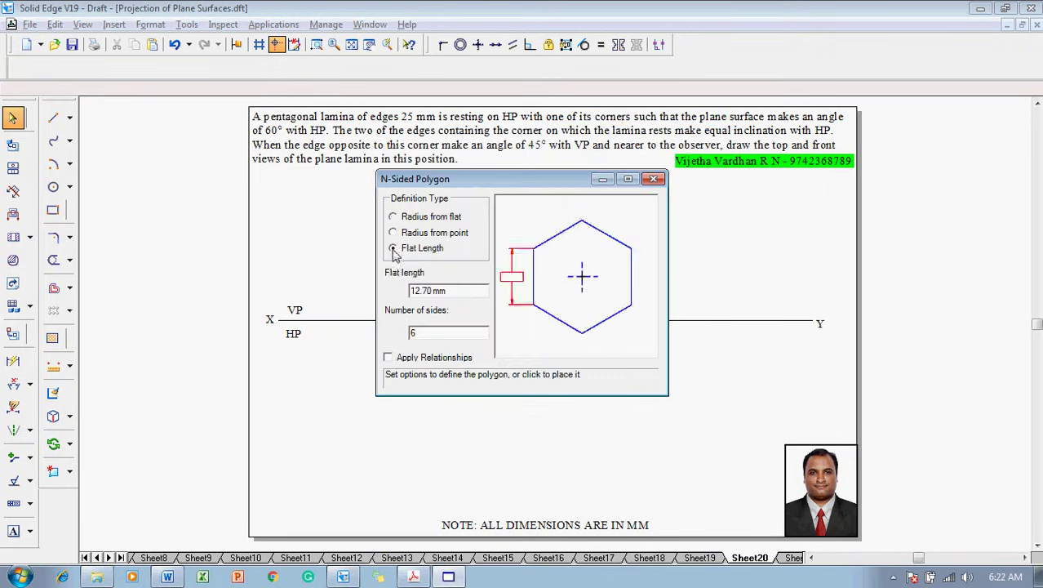
{"action": "left_click_drag", "start_coordinate": [431, 291], "coordinate": [412, 292]}
{"action": "type", "text": "25"}
{"action": "left_click", "coordinate": [381, 417]}
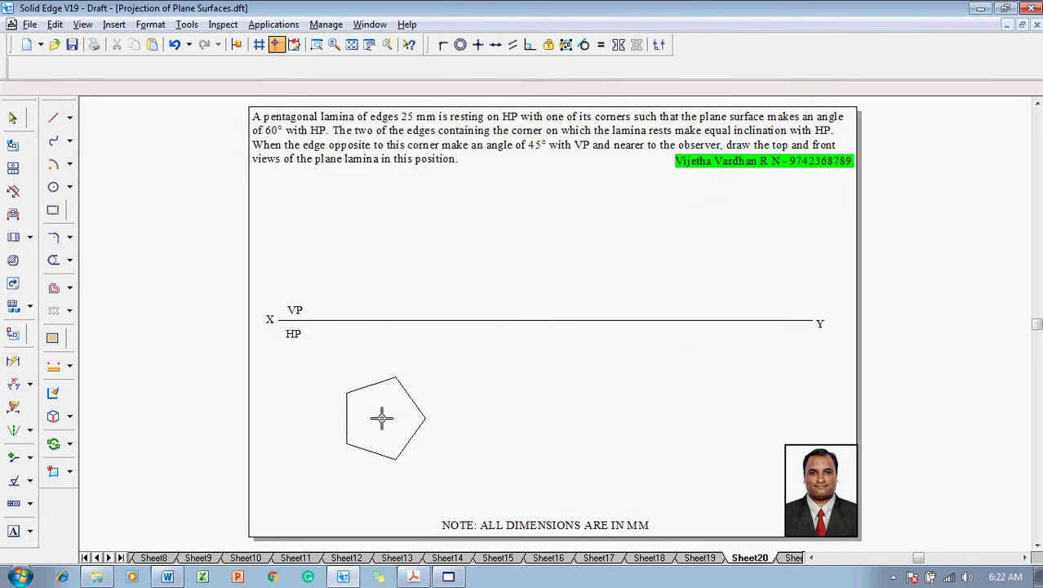
{"action": "key", "text": "Escape"}
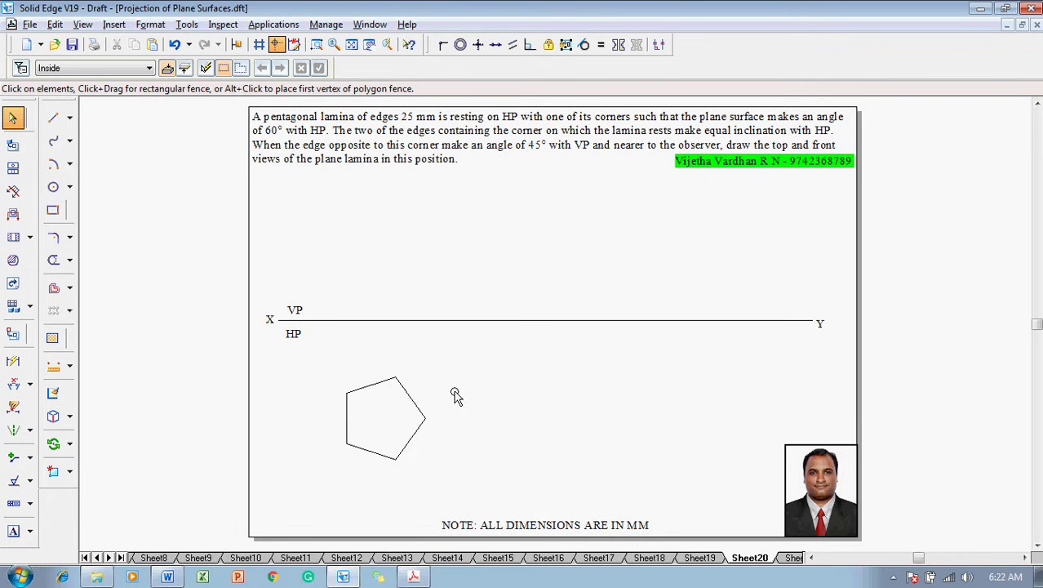
Step: Give the pentagon's outline a 0.70 mm line width
{"action": "left_click_drag", "start_coordinate": [333, 381], "coordinate": [439, 480]}
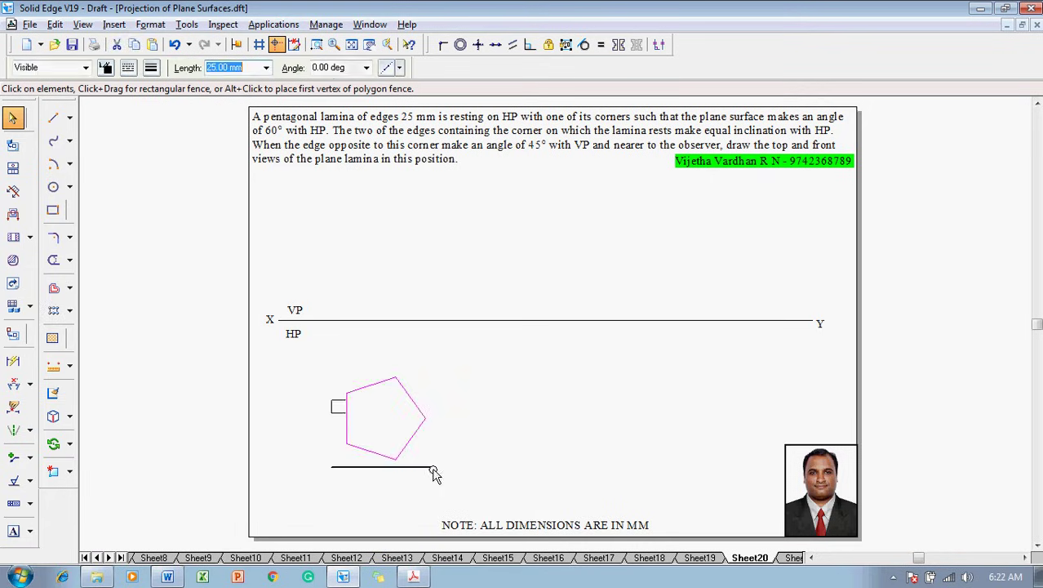
{"action": "left_click", "coordinate": [151, 67]}
{"action": "left_click", "coordinate": [168, 134]}
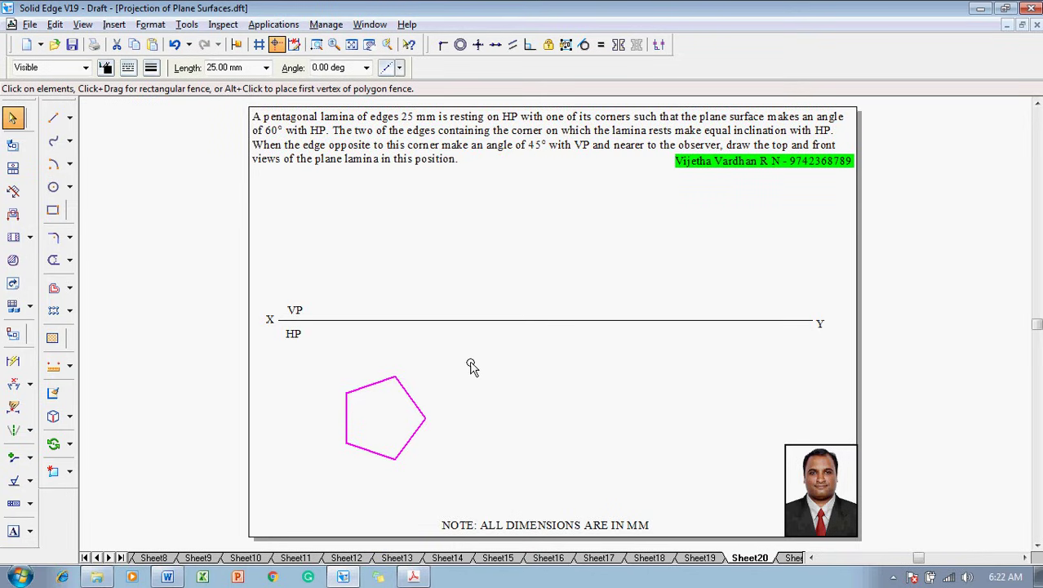
Step: Rotate the pentagon 36° about its right vertex and move it up toward XY
{"action": "left_click_drag", "start_coordinate": [340, 372], "coordinate": [433, 475]}
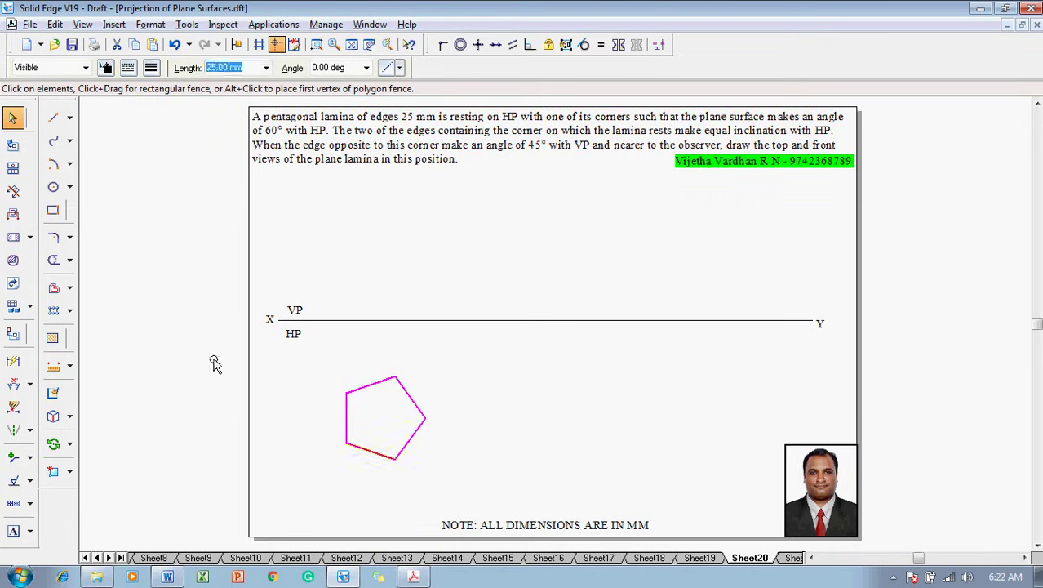
{"action": "left_click", "coordinate": [69, 443]}
{"action": "left_click", "coordinate": [114, 460]}
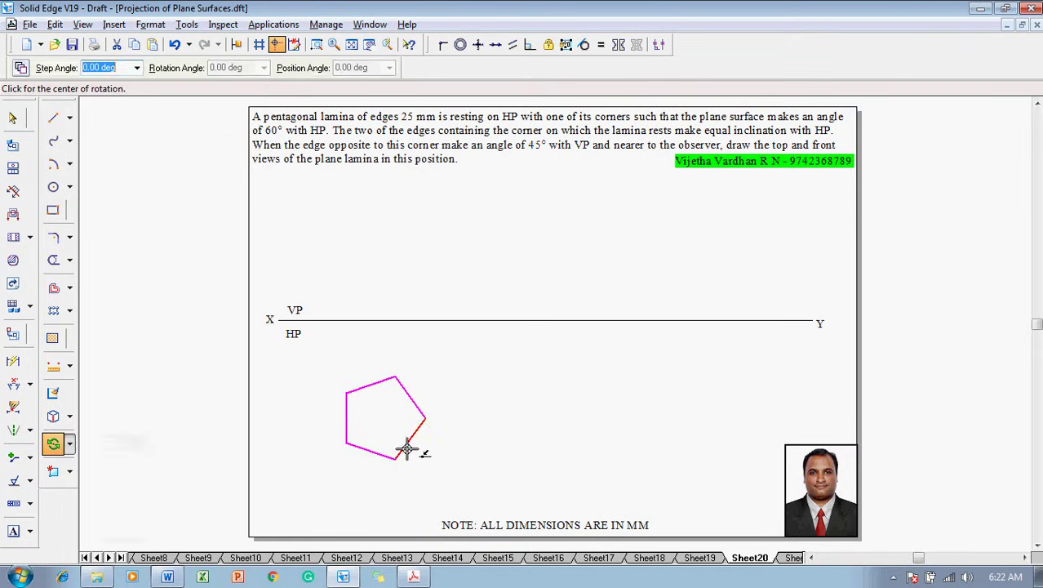
{"action": "left_click", "coordinate": [423, 418]}
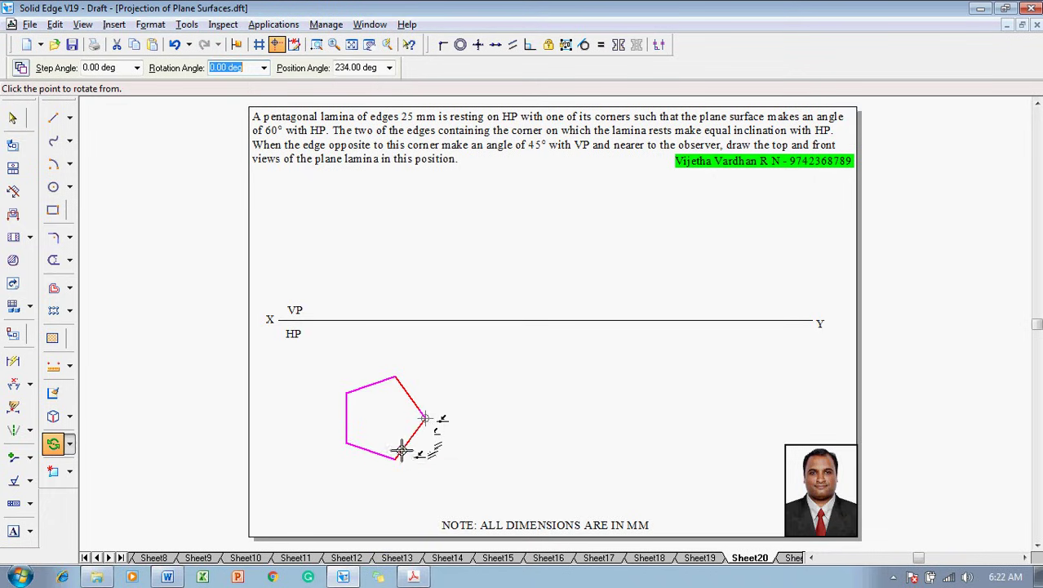
{"action": "left_click", "coordinate": [399, 457]}
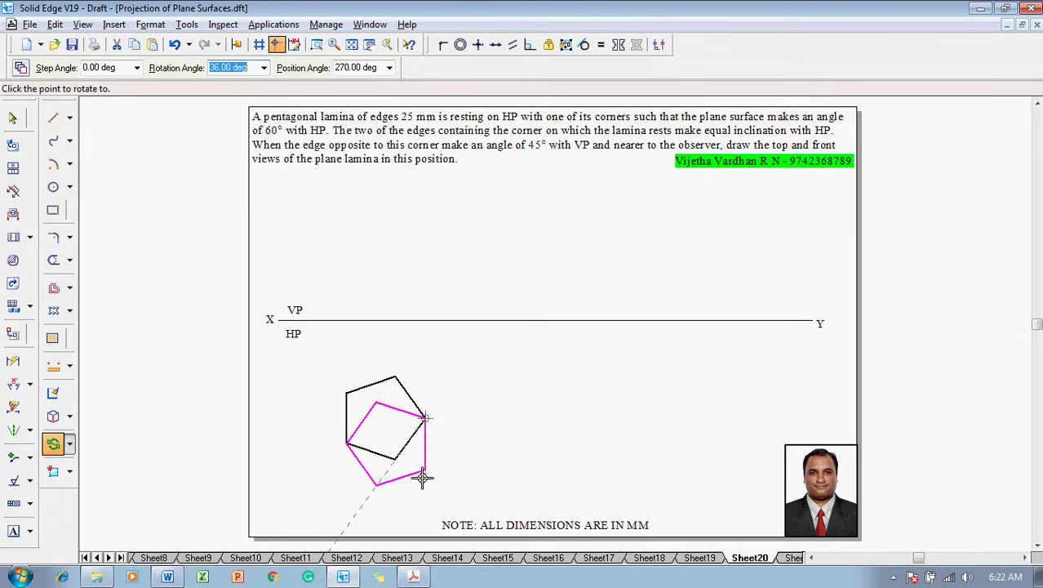
{"action": "left_click", "coordinate": [424, 482]}
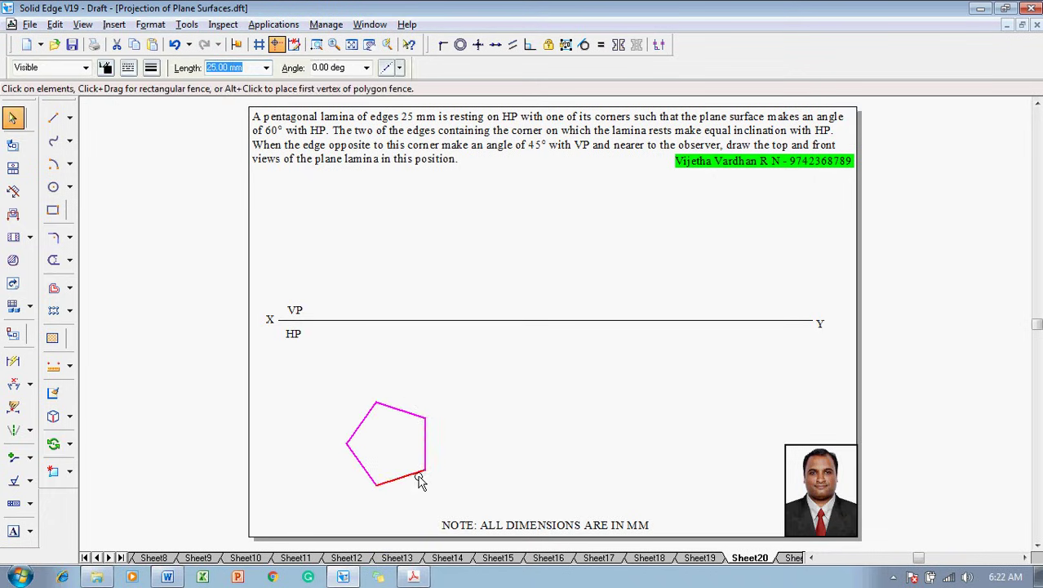
{"action": "left_click_drag", "start_coordinate": [415, 448], "coordinate": [416, 422]}
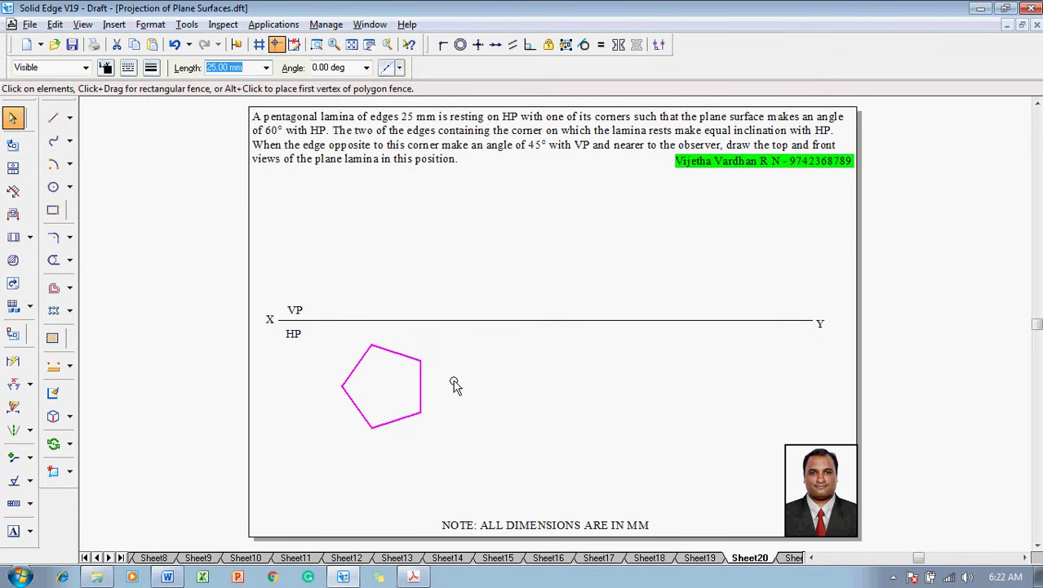
Step: Dimension the pentagon's lower-left edge as 25 mm
{"action": "left_click", "coordinate": [406, 282]}
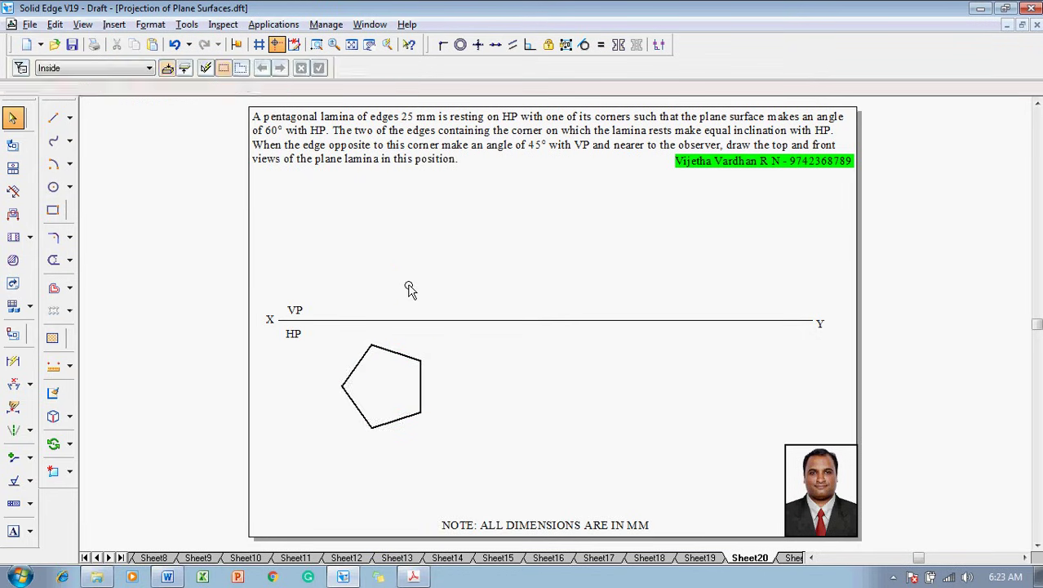
{"action": "left_click", "coordinate": [13, 361]}
{"action": "left_click", "coordinate": [351, 397]}
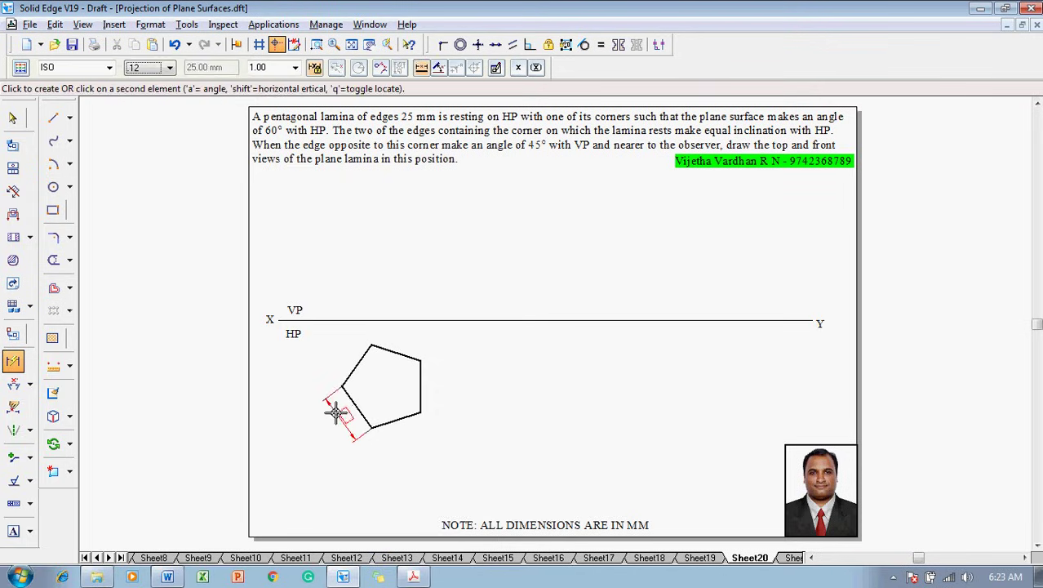
{"action": "left_click", "coordinate": [338, 410]}
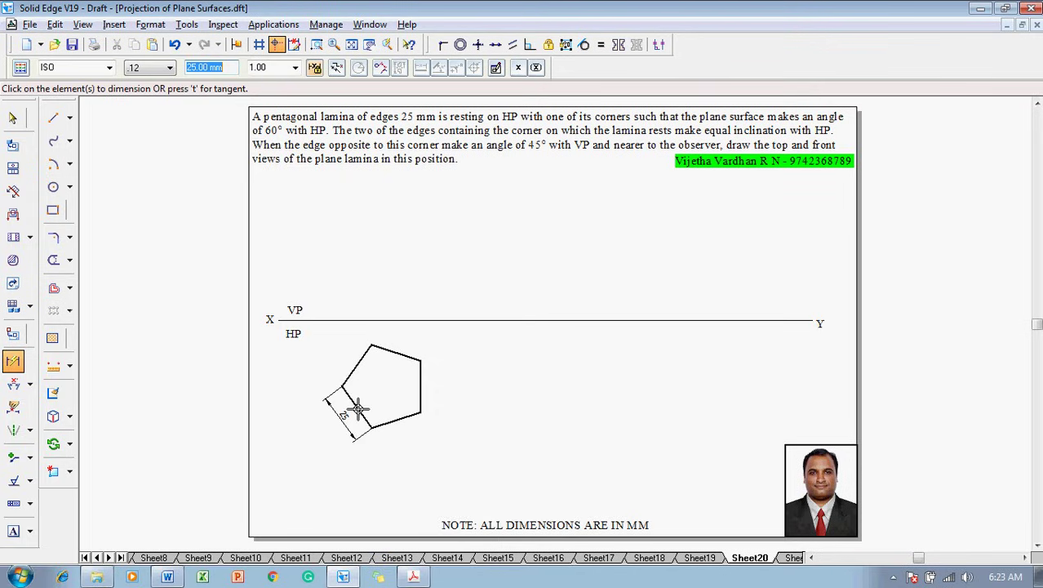
Step: Letter the pentagon corners a, b, c and d, positioning a label at the top corner
{"action": "left_click", "coordinate": [15, 532]}
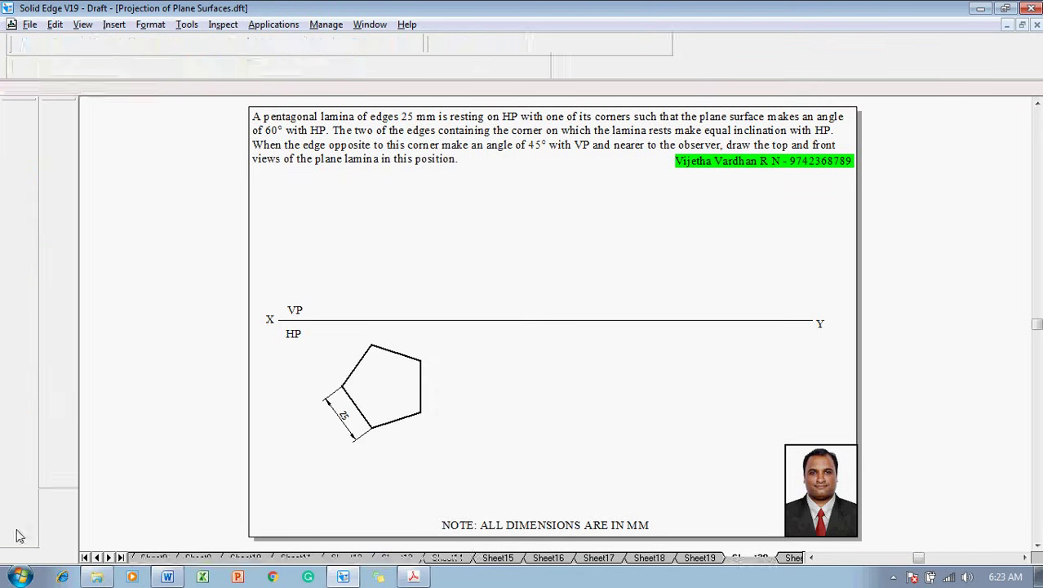
{"action": "left_click", "coordinate": [328, 376]}
{"action": "type", "text": "a"}
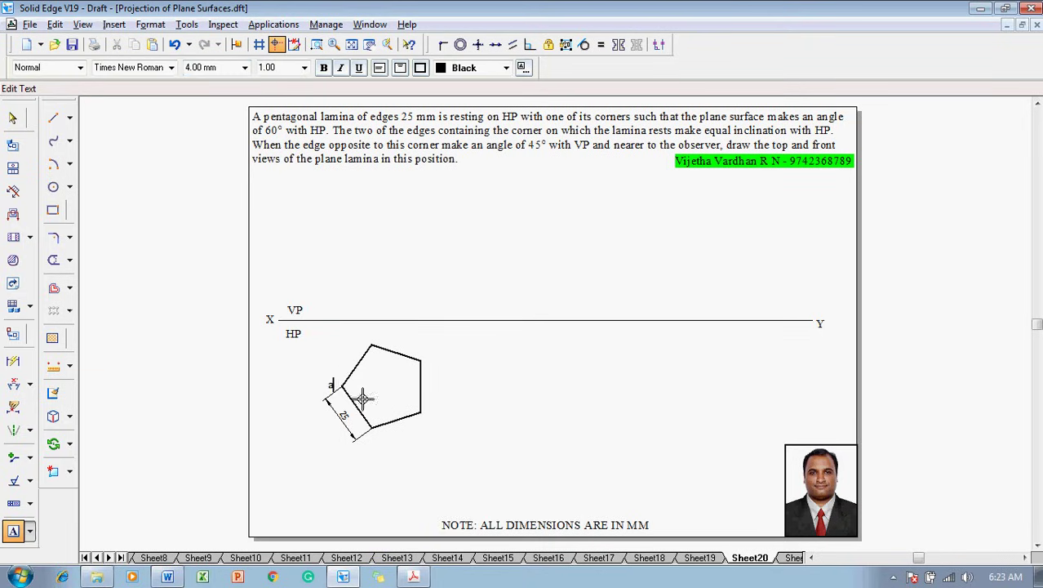
{"action": "left_click", "coordinate": [370, 435]}
{"action": "type", "text": "b"}
{"action": "left_click", "coordinate": [423, 401]}
{"action": "type", "text": "c"}
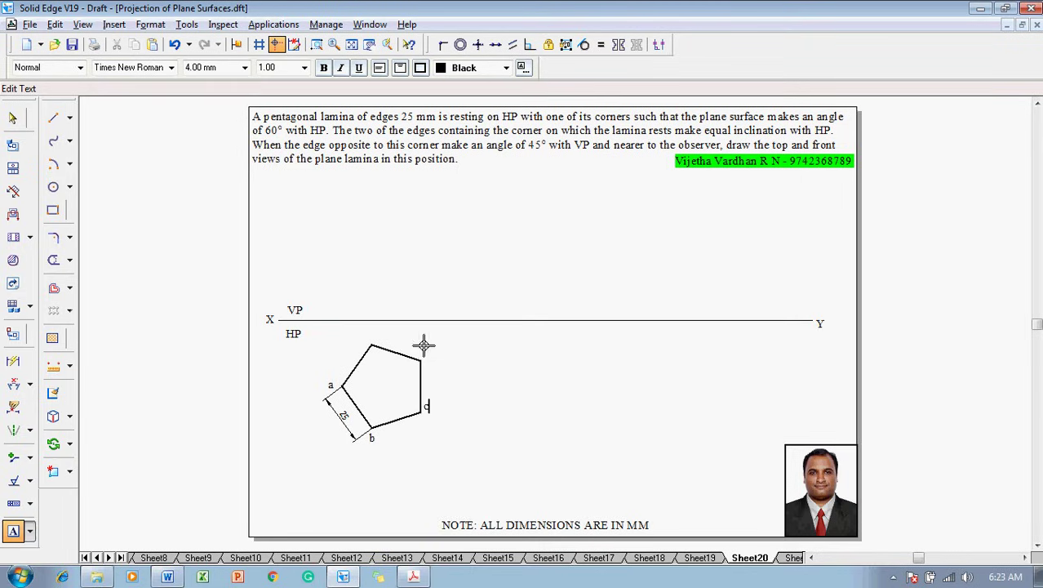
{"action": "left_click", "coordinate": [425, 363]}
{"action": "type", "text": "d"}
{"action": "left_click", "coordinate": [376, 330]}
Step: Label the top corner e and draw thin vertical projectors from corners a, b and d up to XY
{"action": "type", "text": "e"}
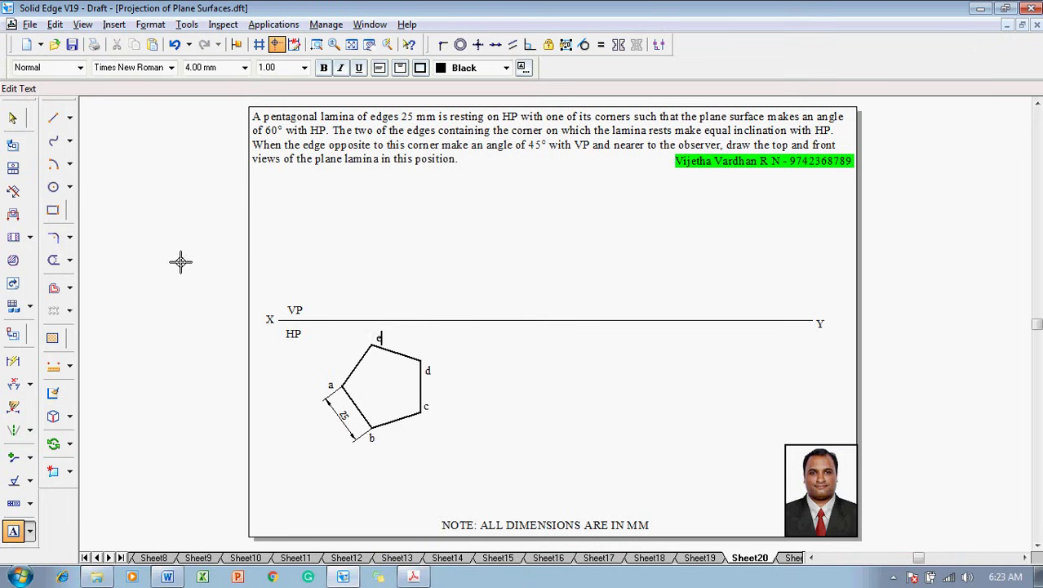
{"action": "left_click", "coordinate": [53, 116]}
{"action": "left_click", "coordinate": [154, 68]}
{"action": "left_click", "coordinate": [163, 93]}
{"action": "left_click", "coordinate": [341, 384]}
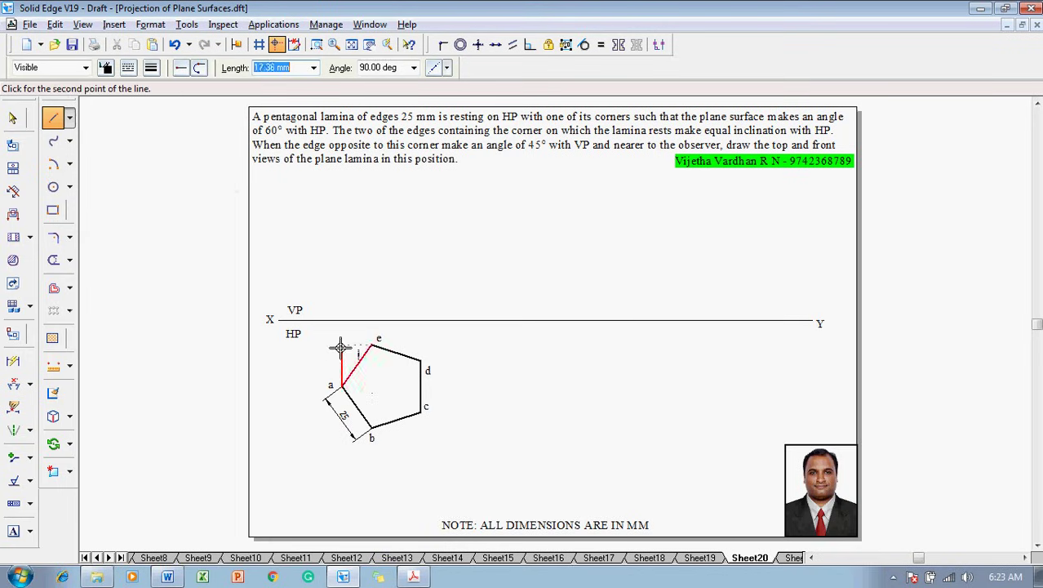
{"action": "left_click", "coordinate": [342, 322]}
{"action": "right_click", "coordinate": [360, 351]}
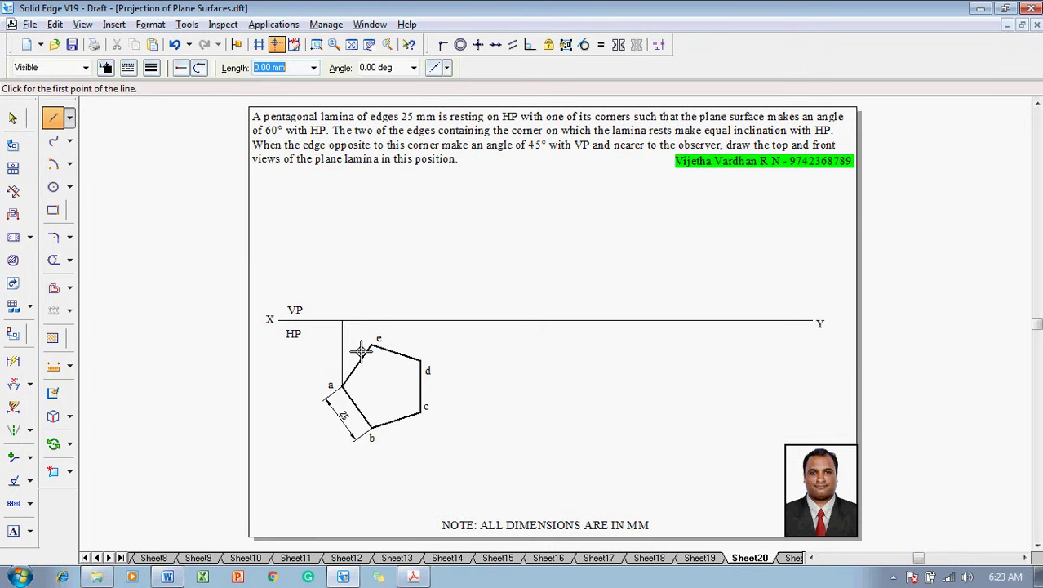
{"action": "left_click", "coordinate": [371, 427]}
{"action": "right_click", "coordinate": [378, 408]}
{"action": "left_click", "coordinate": [371, 426]}
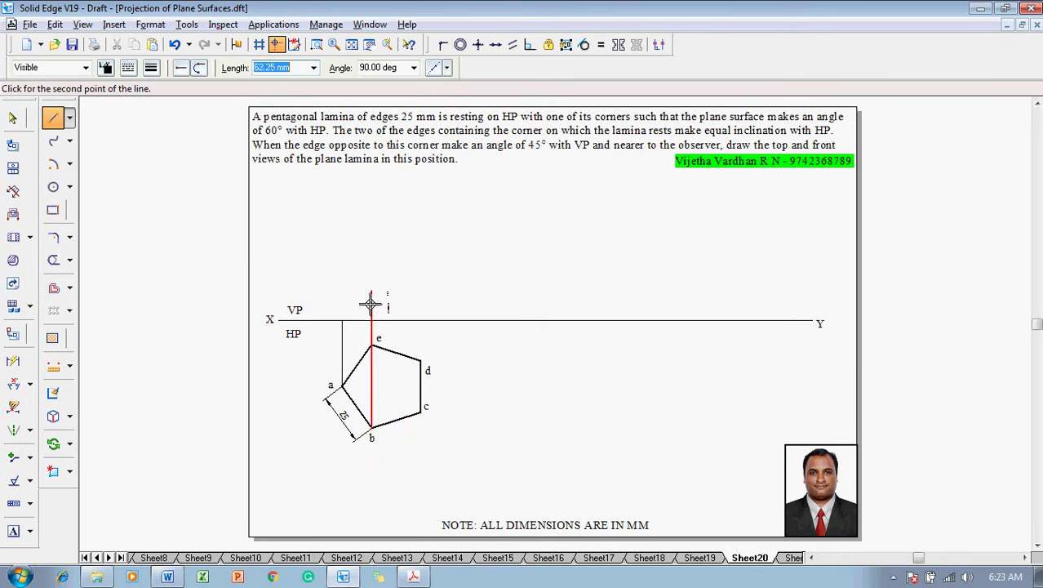
{"action": "left_click", "coordinate": [372, 319]}
{"action": "left_click", "coordinate": [420, 365]}
{"action": "left_click", "coordinate": [421, 320]}
{"action": "key", "text": "Escape"}
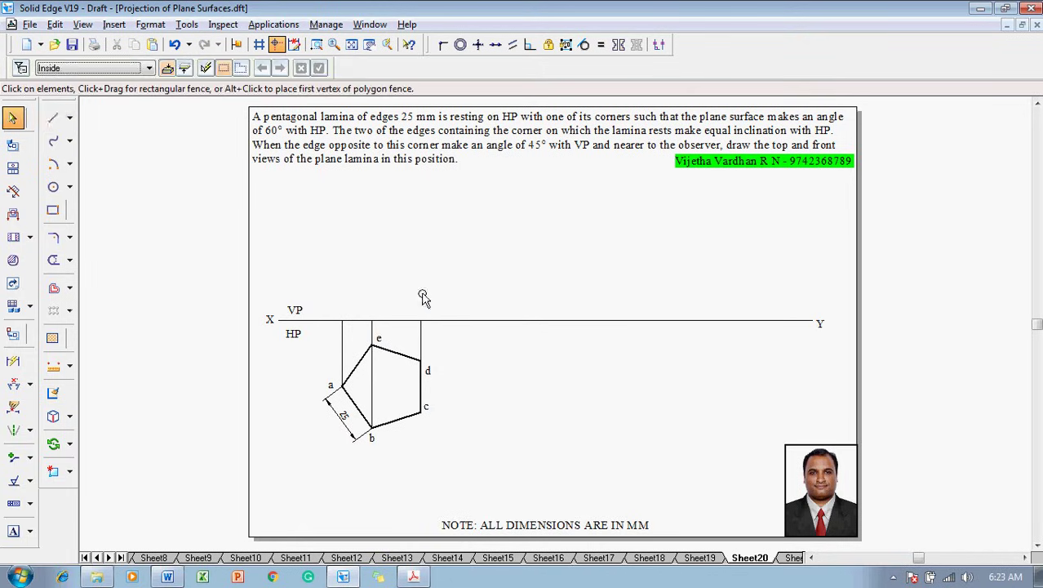
Step: Draw a line along XY joining the a, e and d projectors
{"action": "left_click", "coordinate": [53, 118]}
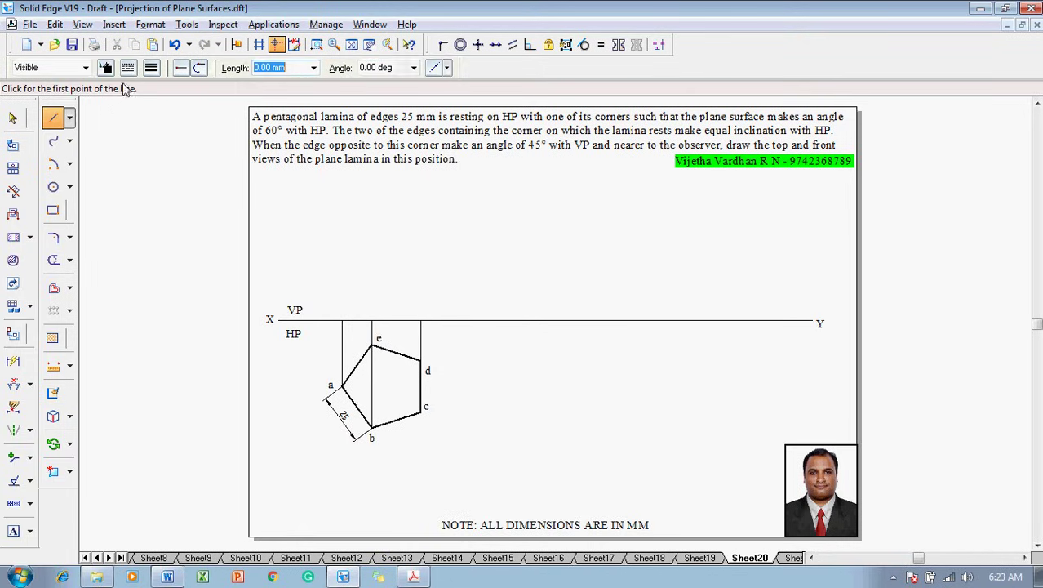
{"action": "left_click", "coordinate": [151, 69]}
{"action": "left_click", "coordinate": [154, 133]}
{"action": "left_click", "coordinate": [342, 320]}
{"action": "left_click", "coordinate": [371, 320]}
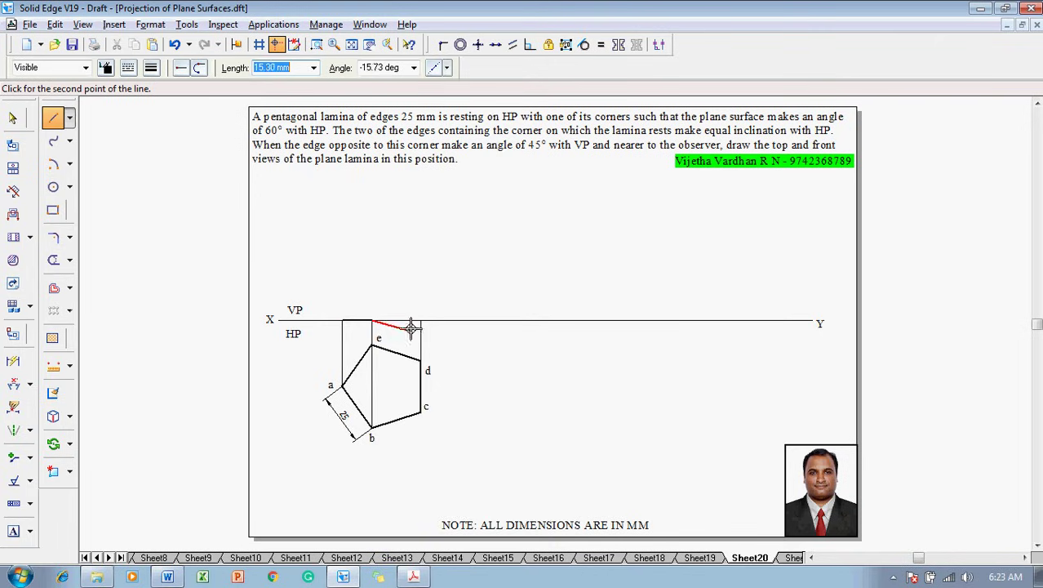
{"action": "left_click", "coordinate": [420, 321]}
{"action": "key", "text": "Escape"}
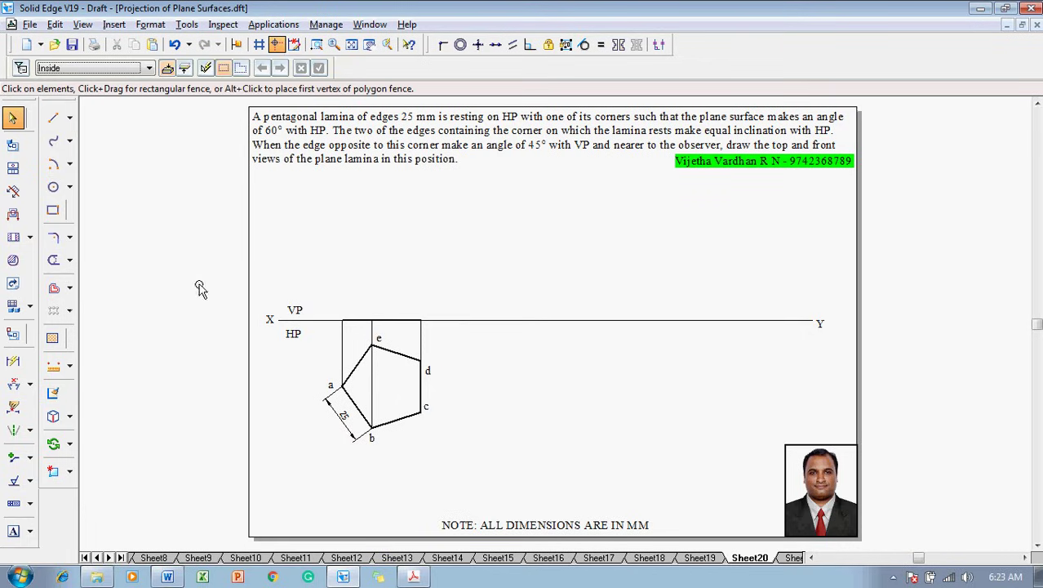
Step: Add the front-view labels a', b'(e') and c'(d') above the projectors on XY
{"action": "left_click", "coordinate": [13, 530]}
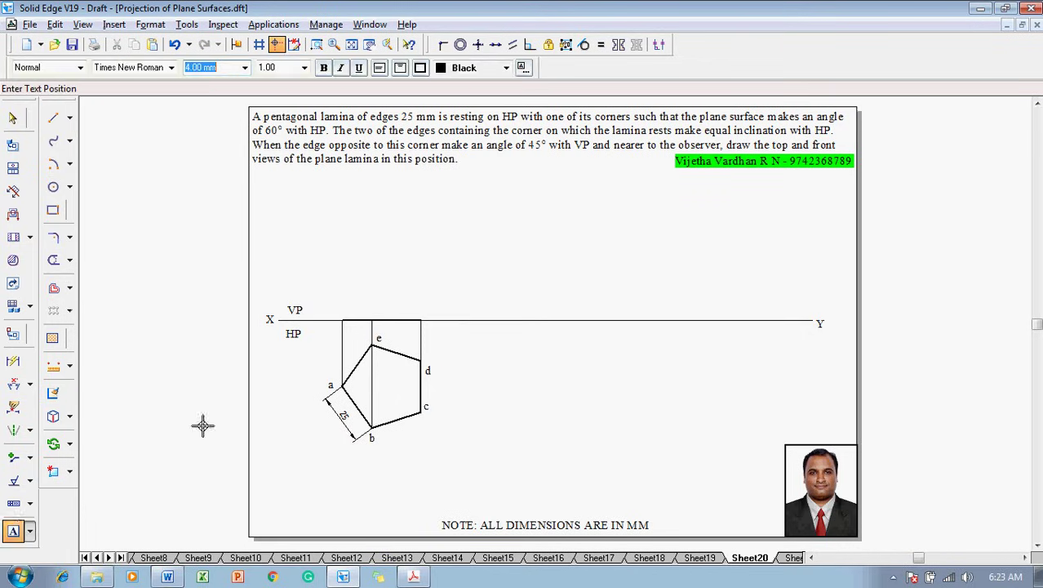
{"action": "left_click", "coordinate": [334, 304]}
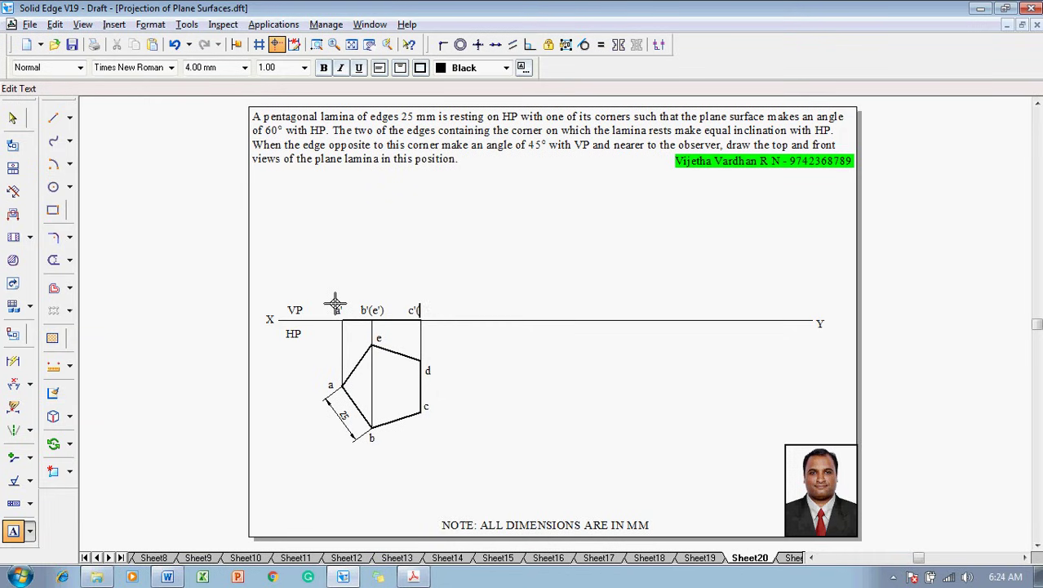
{"action": "key", "text": "Escape"}
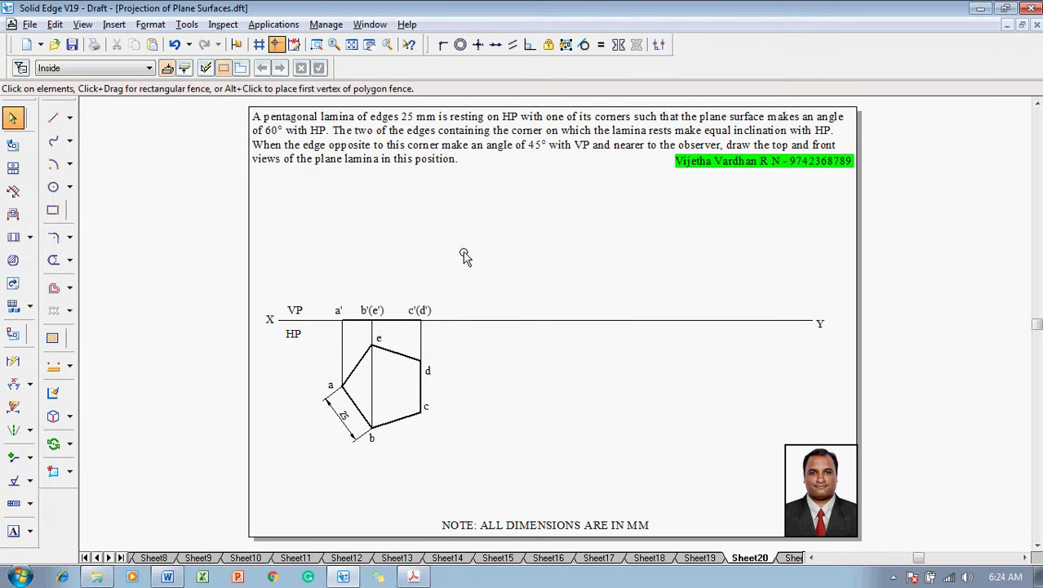
Step: Copy the labelled front-view edge further right along XY
{"action": "left_click_drag", "start_coordinate": [327, 294], "coordinate": [438, 334]}
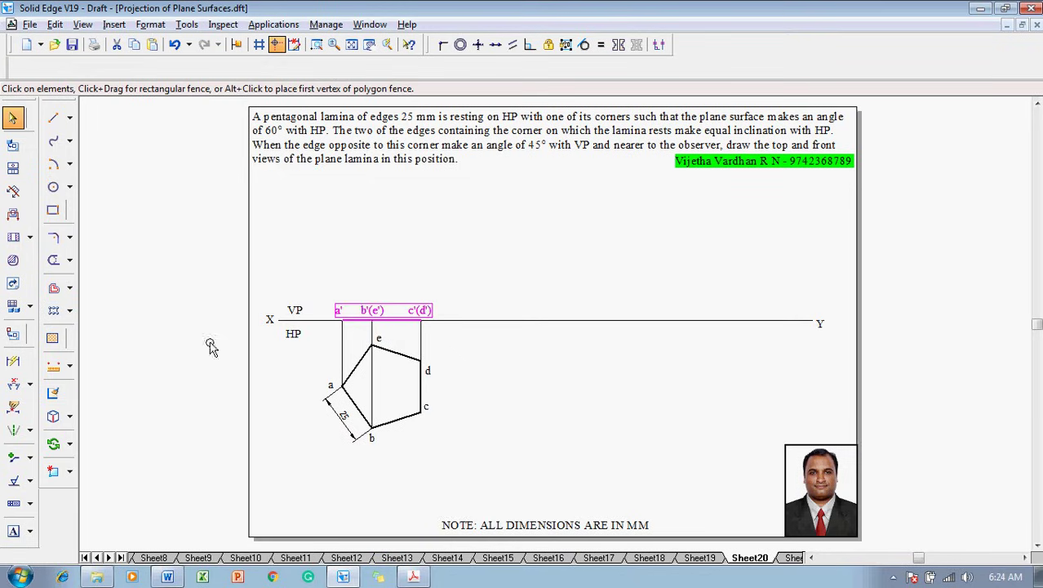
{"action": "left_click", "coordinate": [70, 443]}
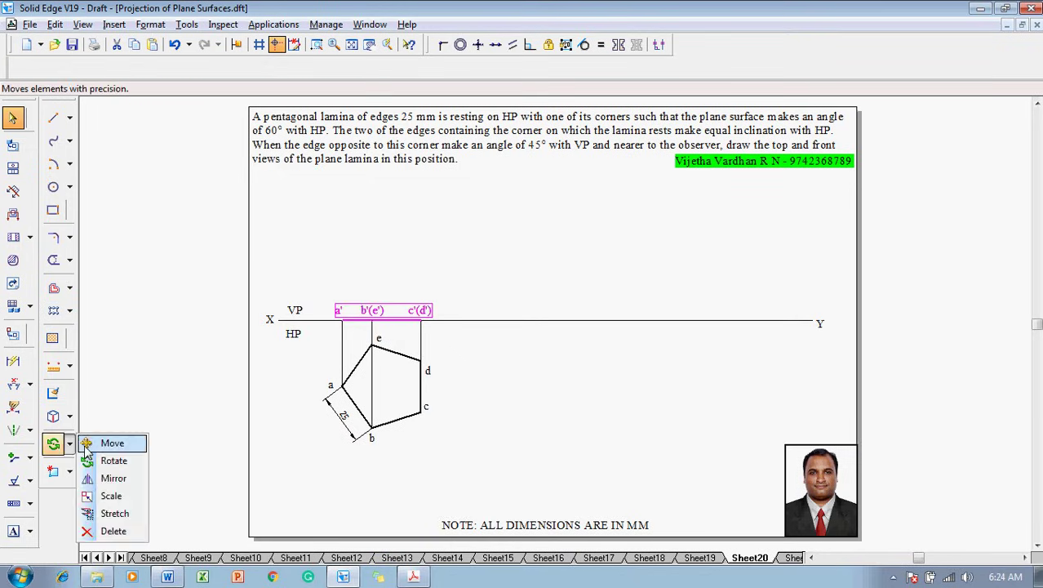
{"action": "left_click", "coordinate": [89, 446]}
{"action": "left_click", "coordinate": [345, 320]}
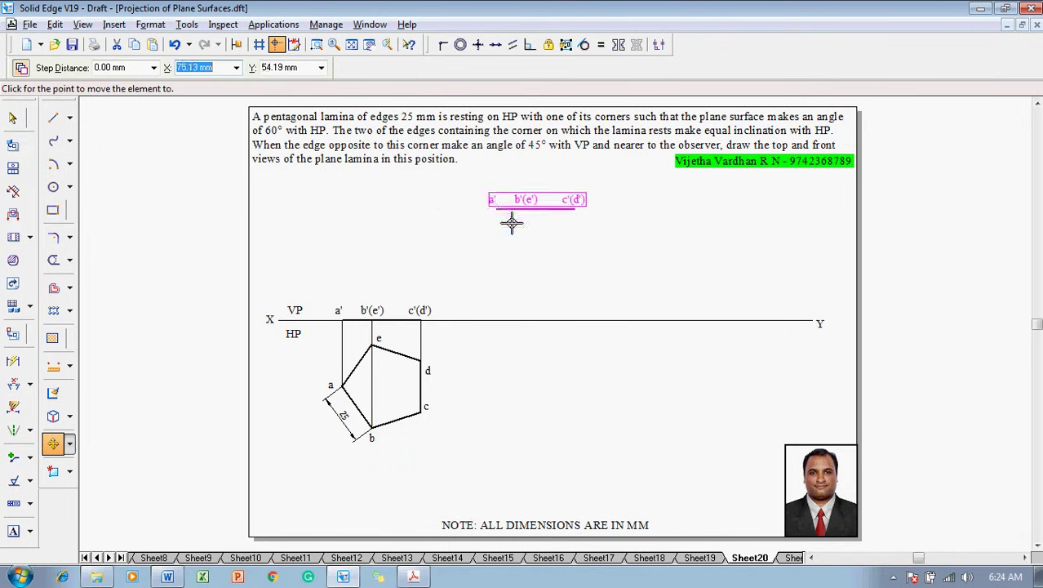
{"action": "left_click", "coordinate": [490, 319]}
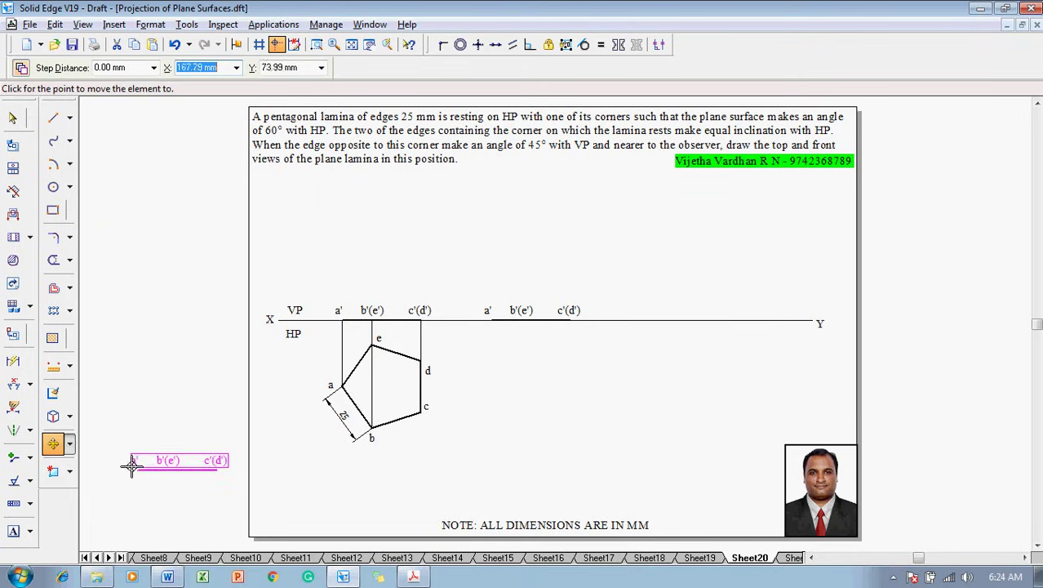
Step: Rotate the copied edge 60° about its left end a'
{"action": "left_click", "coordinate": [71, 447]}
{"action": "left_click", "coordinate": [108, 462]}
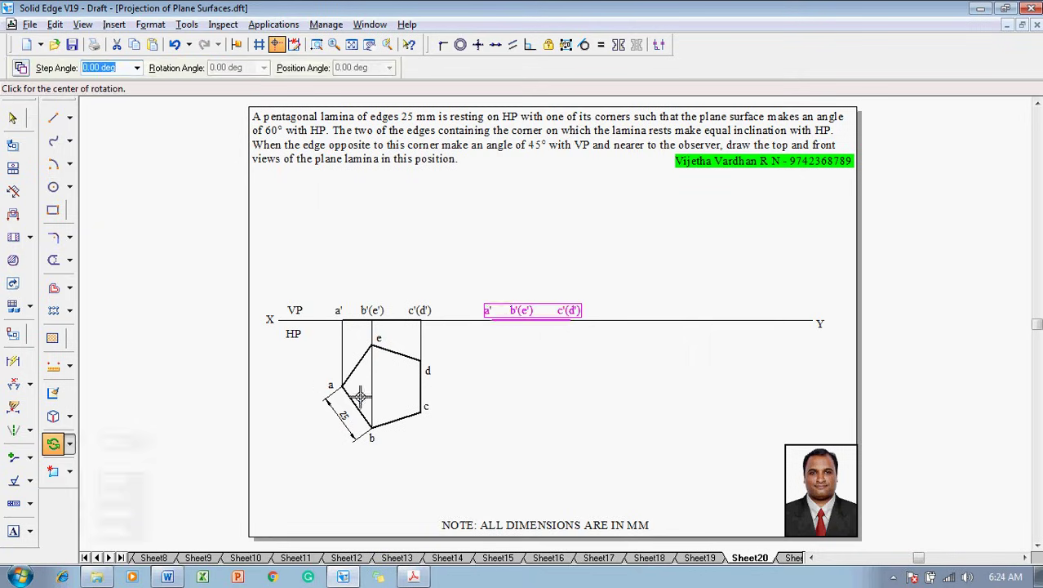
{"action": "left_click", "coordinate": [490, 318]}
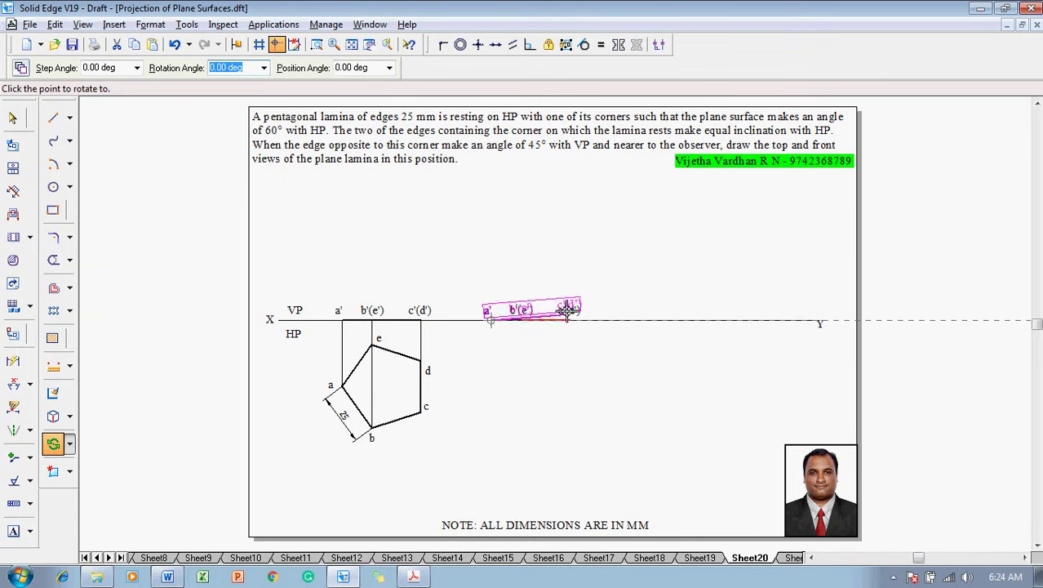
{"action": "type", "text": "6"}
{"action": "key", "text": "Return"}
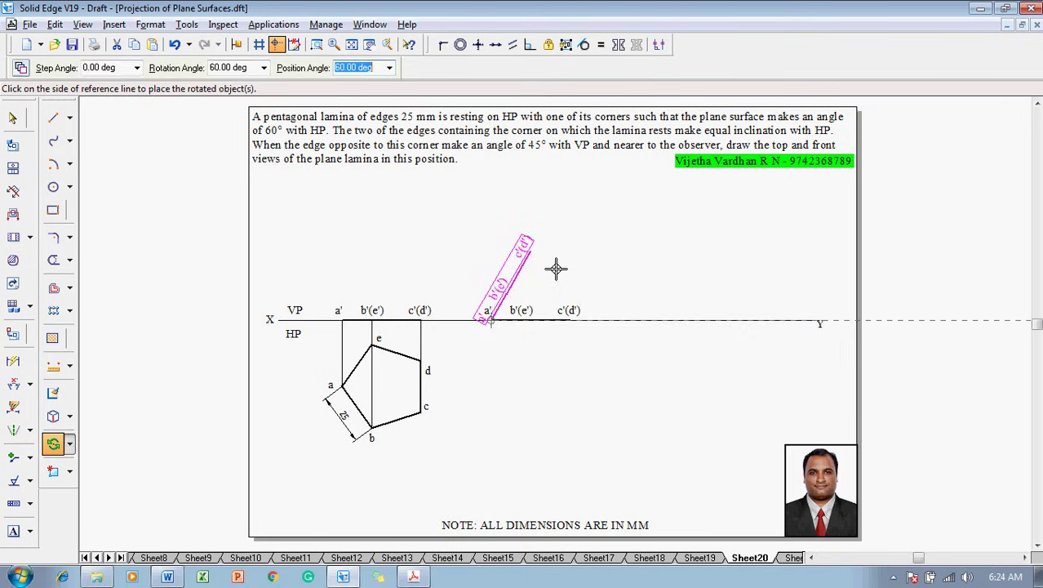
{"action": "left_click", "coordinate": [556, 270]}
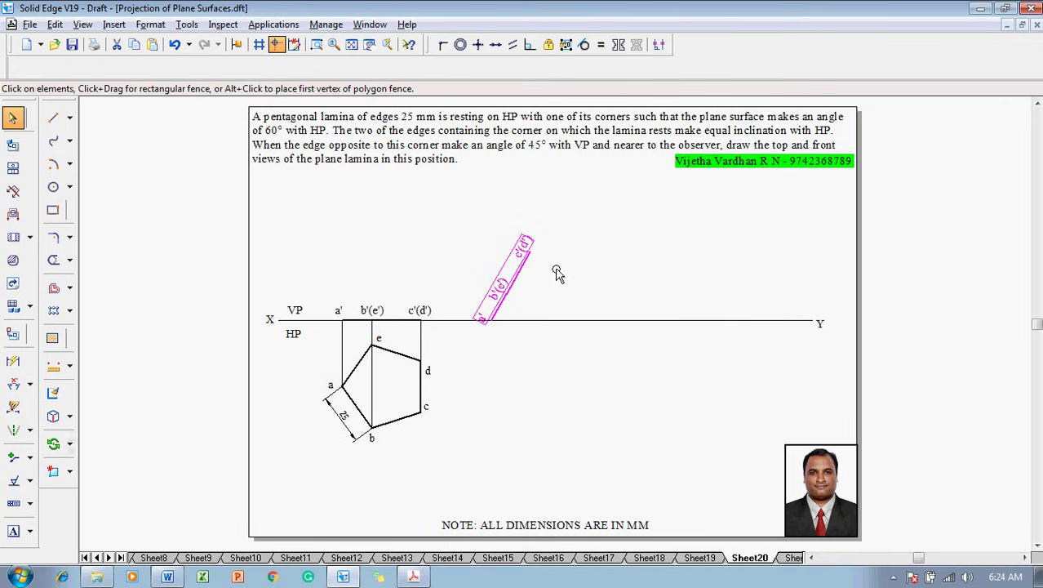
Step: Dimension the 60° angle between the inclined edge and XY
{"action": "left_click", "coordinate": [13, 384]}
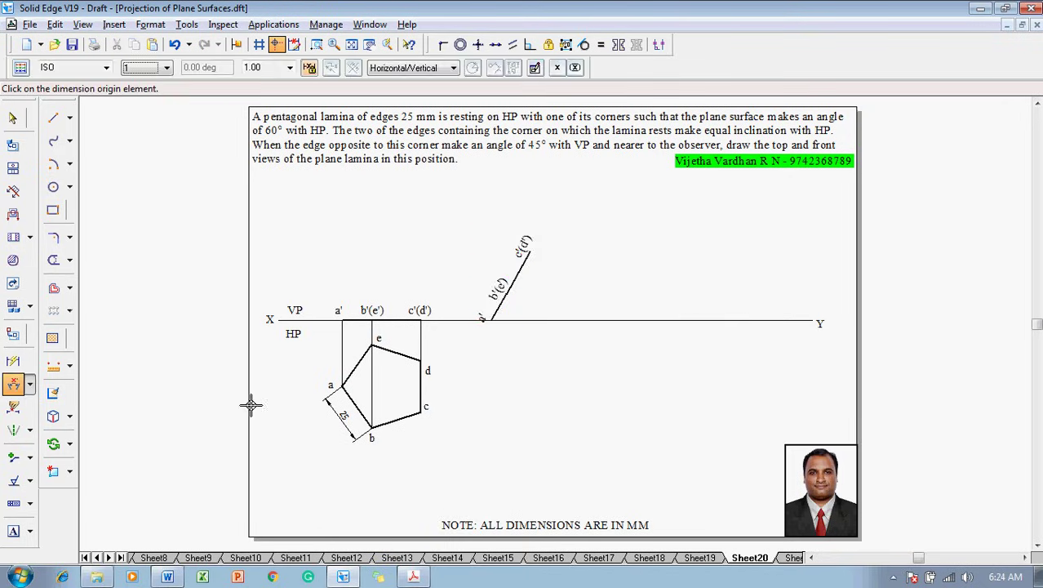
{"action": "left_click", "coordinate": [504, 310]}
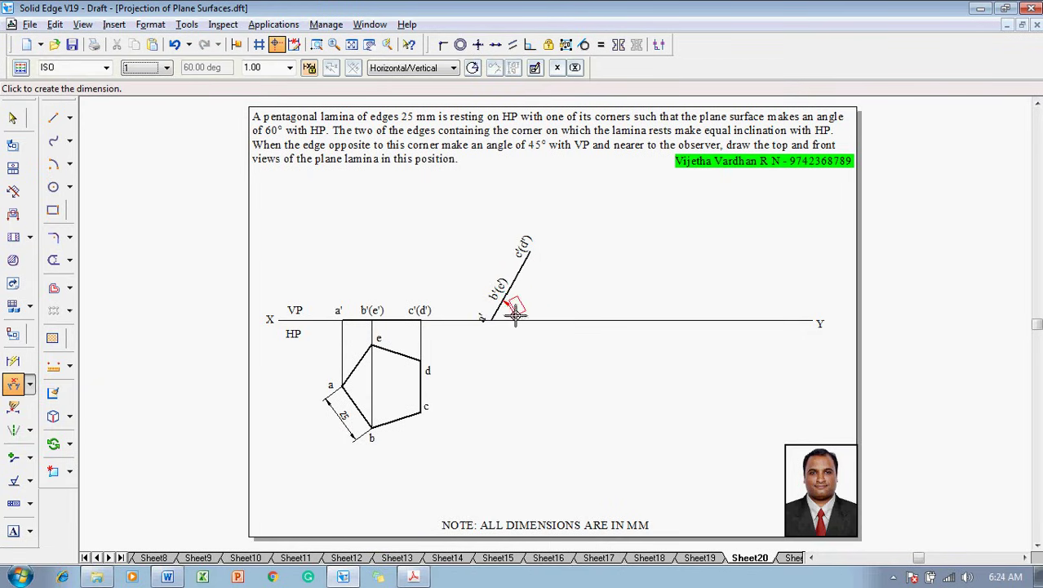
{"action": "left_click", "coordinate": [523, 302]}
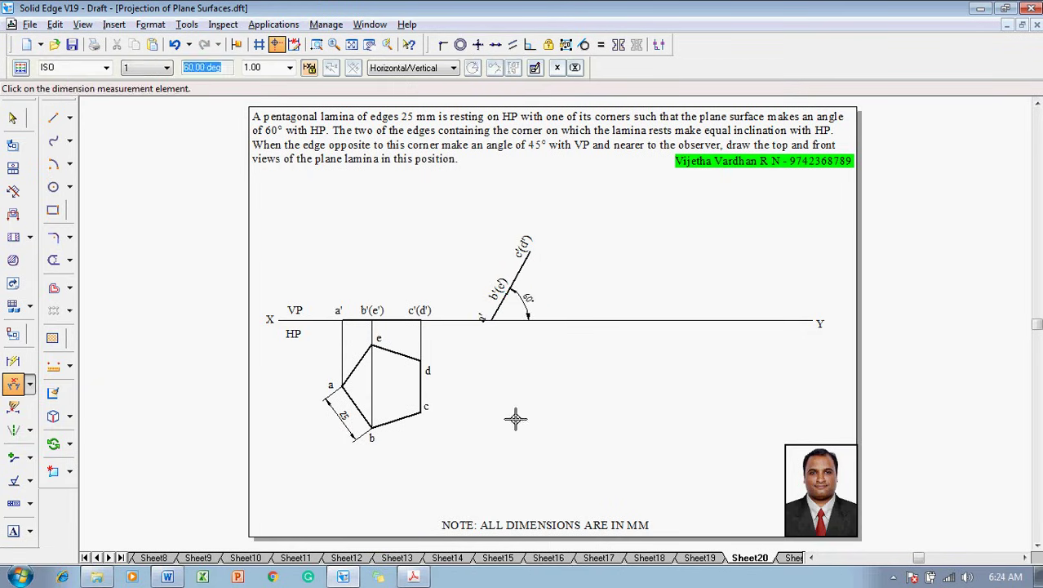
{"action": "key", "text": "Escape"}
{"action": "left_click", "coordinate": [52, 118]}
{"action": "left_click", "coordinate": [151, 69]}
Step: Drop a vertical from c'(d') and join it to corners c and d with horizontal projectors
{"action": "left_click", "coordinate": [159, 105]}
{"action": "left_click", "coordinate": [529, 253]}
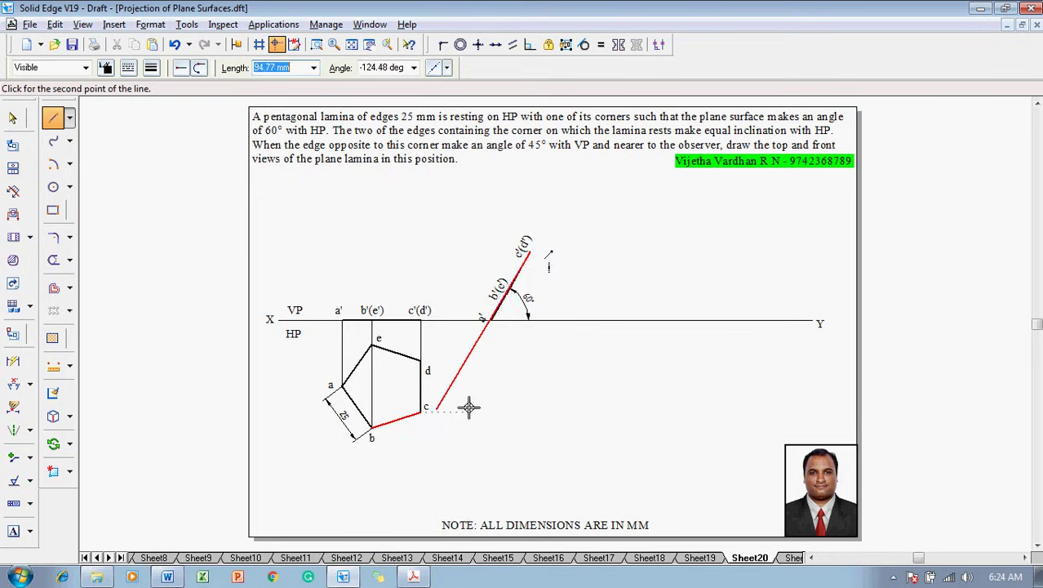
{"action": "left_click", "coordinate": [531, 413]}
{"action": "left_click", "coordinate": [423, 411]}
{"action": "left_click", "coordinate": [422, 360]}
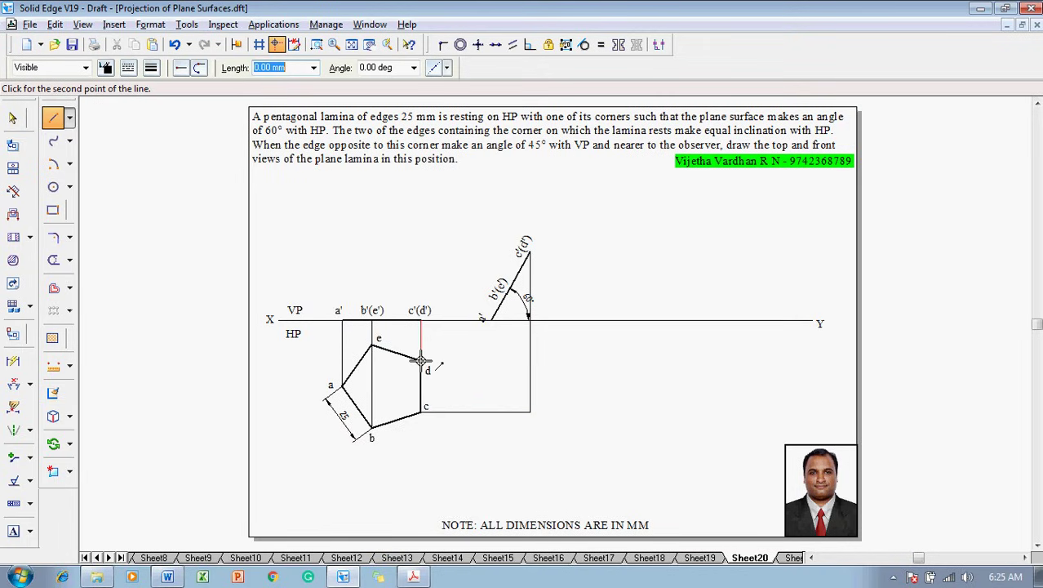
{"action": "left_click", "coordinate": [531, 360]}
{"action": "right_click", "coordinate": [543, 361]}
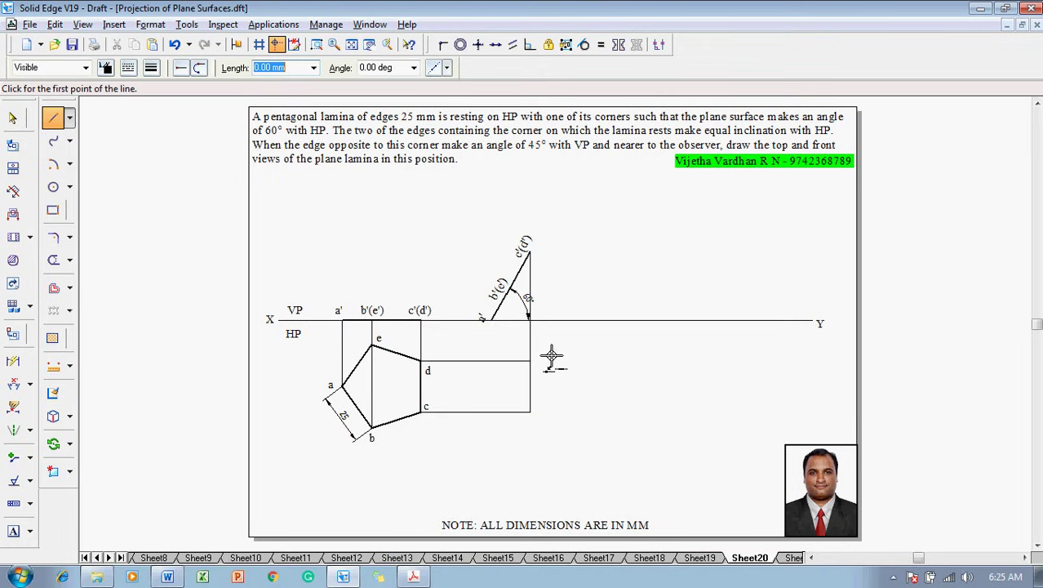
Step: Drop a vertical from b'(e') and run horizontal projectors from corners b and e to it
{"action": "left_click", "coordinate": [508, 289]}
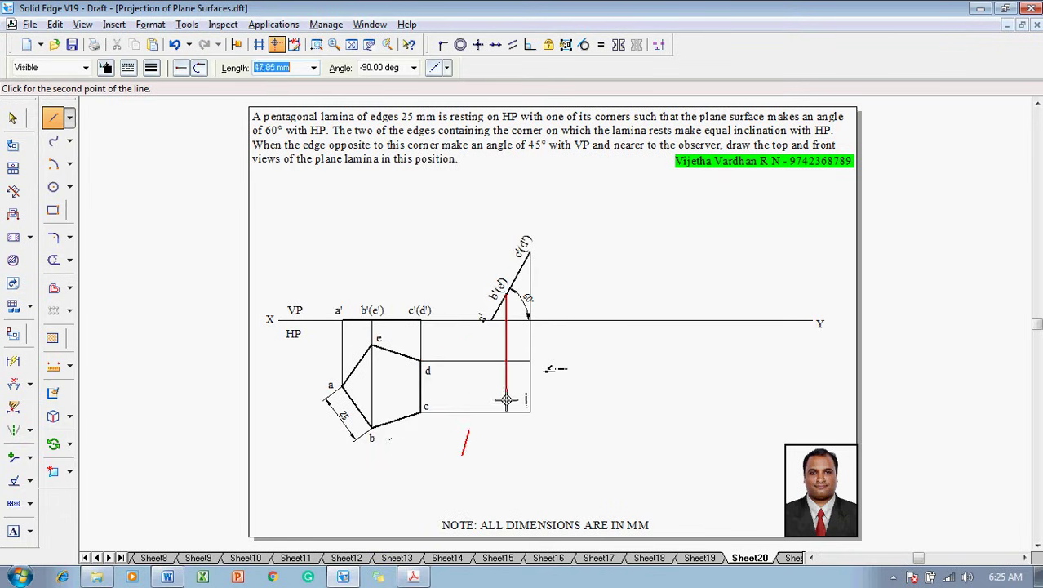
{"action": "left_click", "coordinate": [507, 428]}
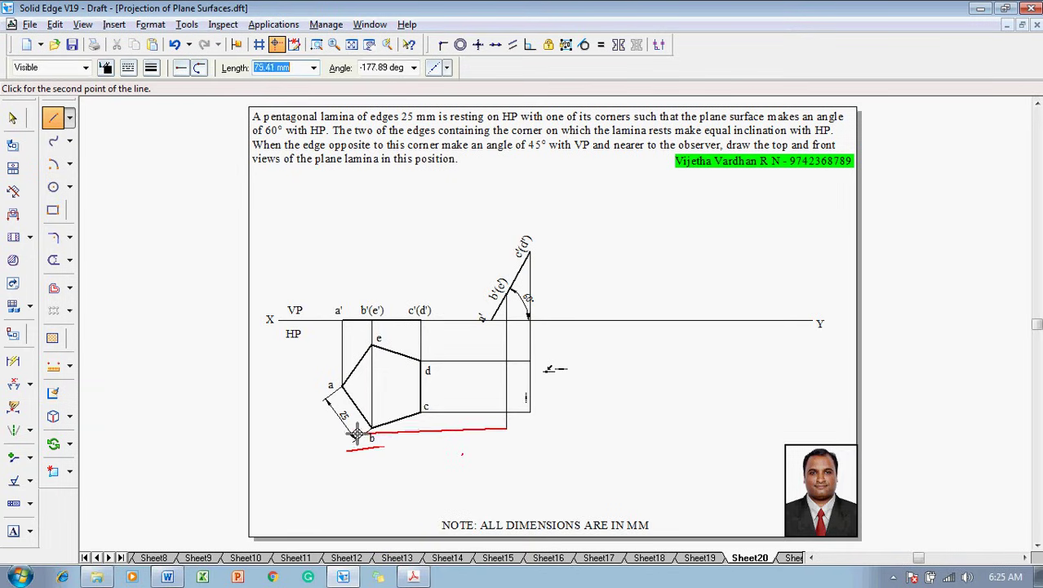
{"action": "left_click", "coordinate": [374, 403]}
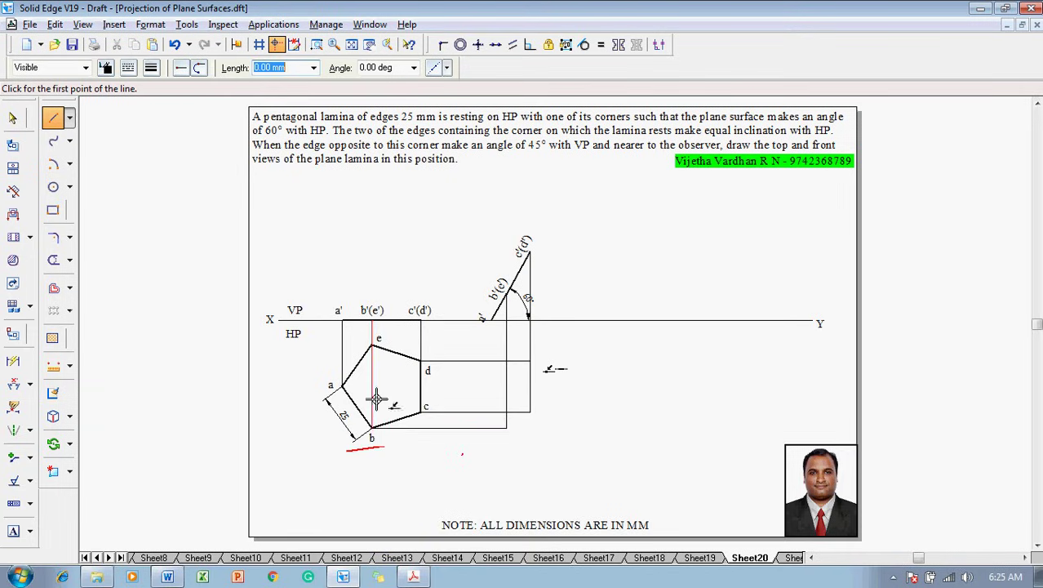
{"action": "left_click", "coordinate": [373, 346]}
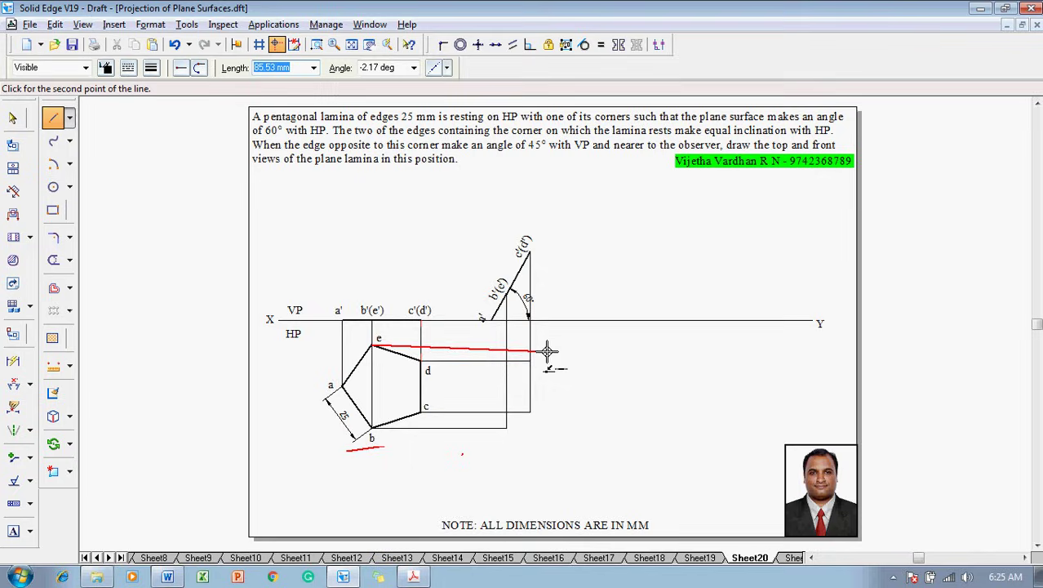
{"action": "left_click", "coordinate": [507, 347]}
{"action": "key", "text": "Escape"}
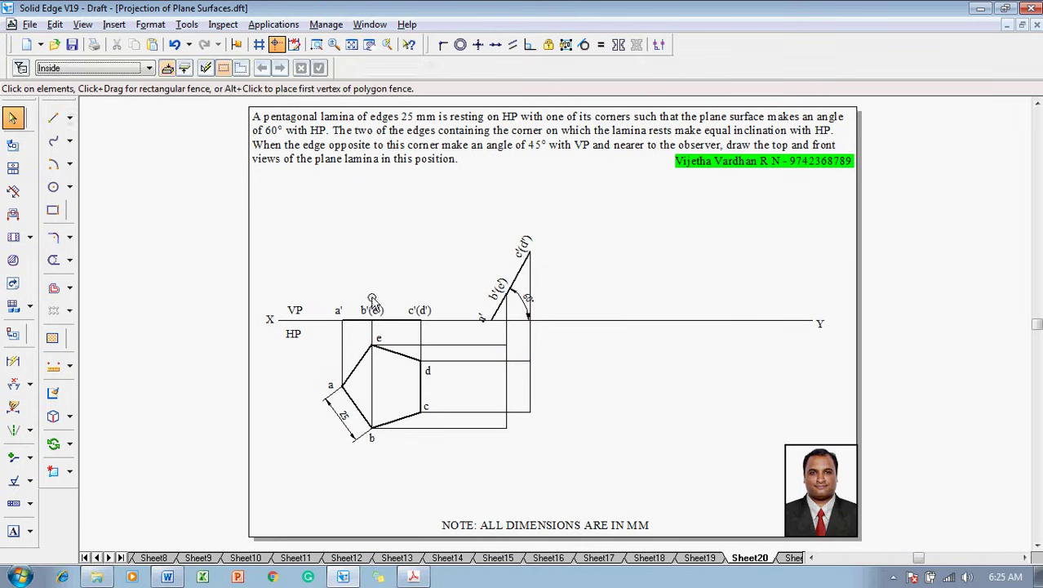
Step: Drop a vertical from a' and extend a horizontal projector from corner a to meet it
{"action": "left_click", "coordinate": [50, 116]}
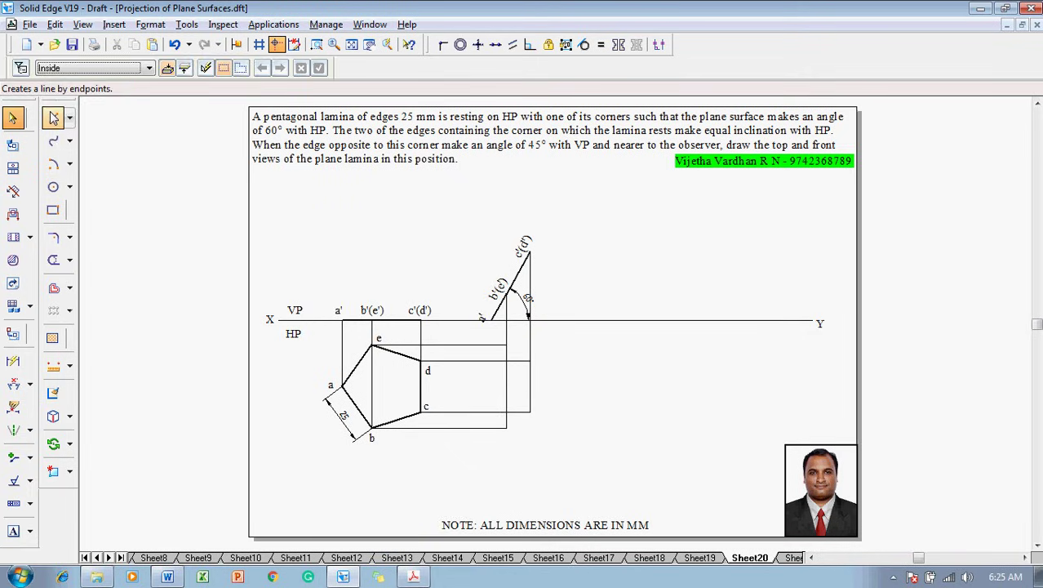
{"action": "left_click", "coordinate": [489, 320]}
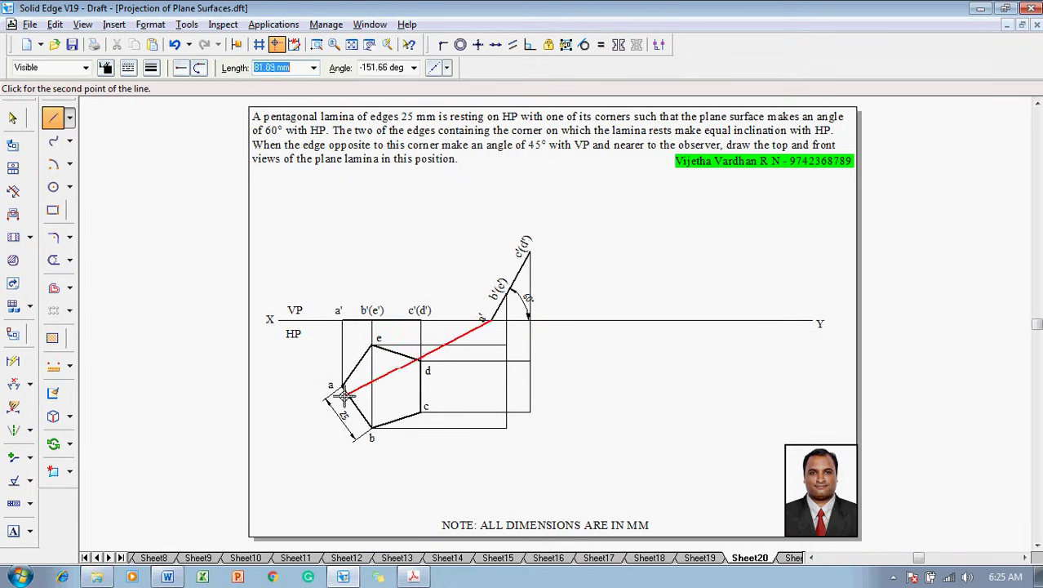
{"action": "left_click", "coordinate": [491, 385]}
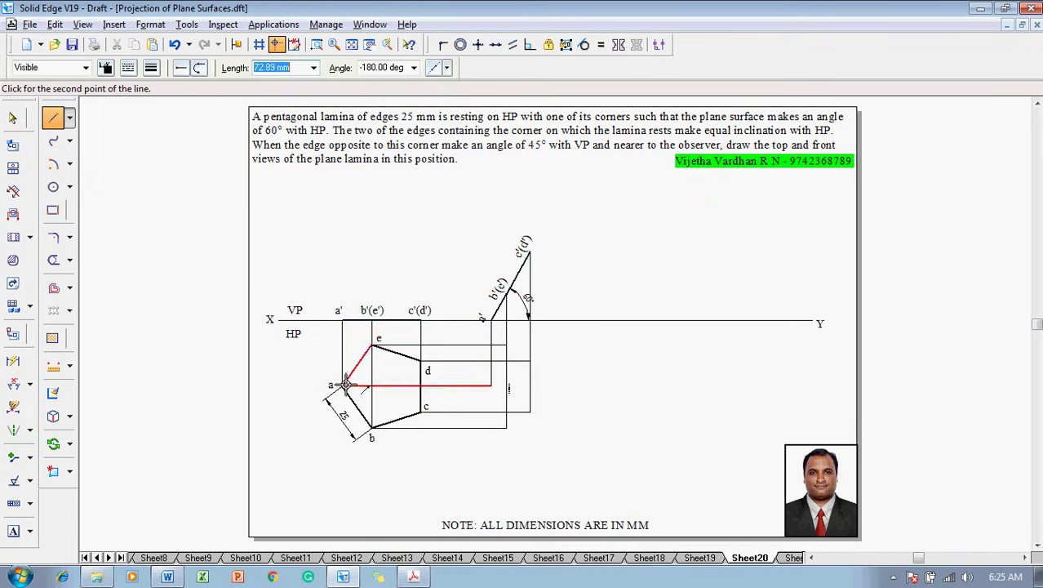
{"action": "left_click", "coordinate": [344, 385]}
{"action": "key", "text": "Escape"}
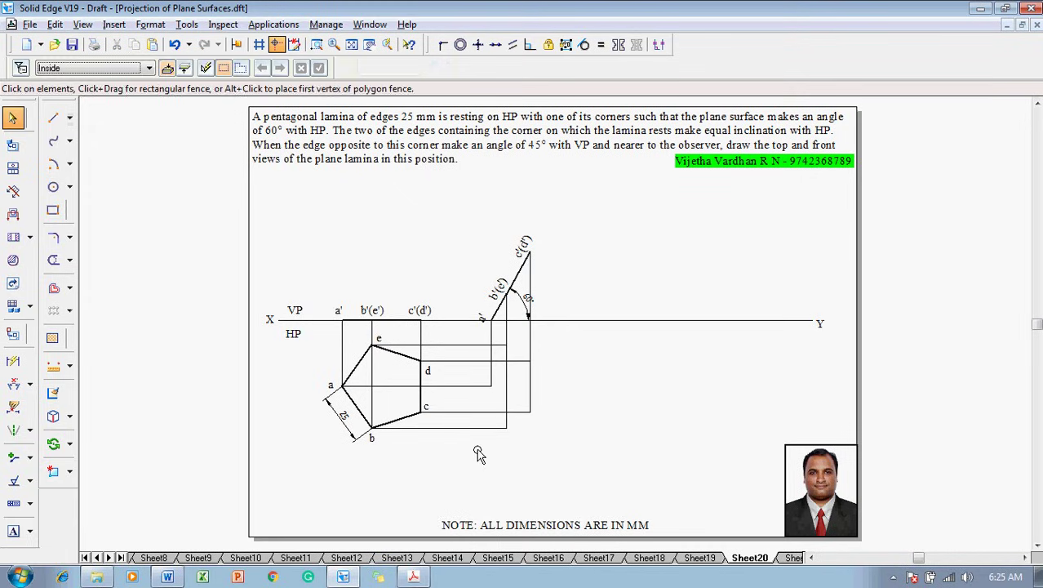
Step: Label the new projector intersections a, b, c, d and e
{"action": "left_click", "coordinate": [13, 532]}
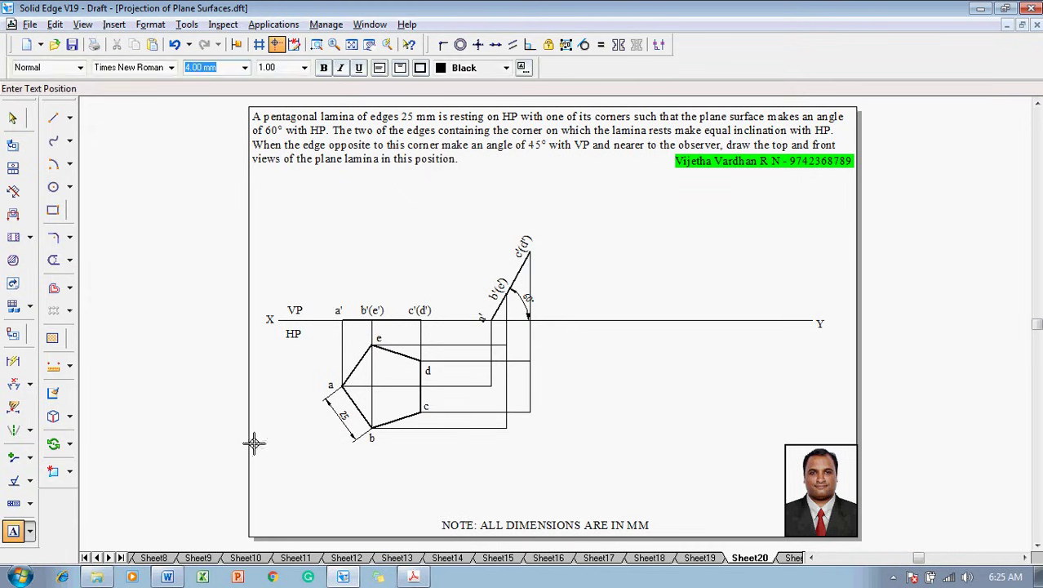
{"action": "left_click", "coordinate": [480, 371]}
{"action": "type", "text": "a"}
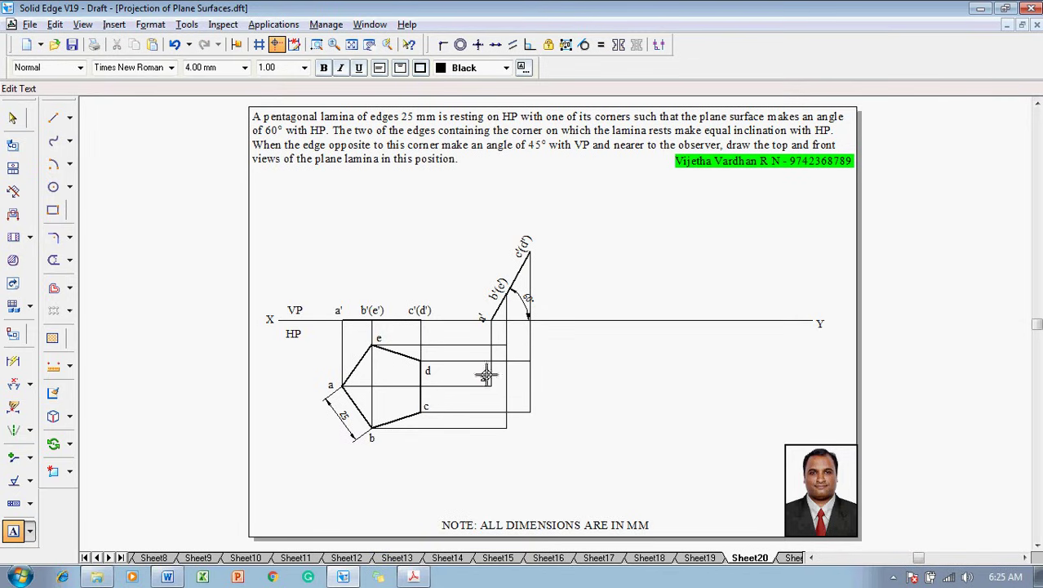
{"action": "left_click", "coordinate": [504, 430]}
{"action": "type", "text": "b"}
{"action": "left_click", "coordinate": [533, 413]}
{"action": "type", "text": "c"}
{"action": "left_click", "coordinate": [531, 353]}
{"action": "type", "text": "dg"}
{"action": "type", "text": "e"}
{"action": "key", "text": "Escape"}
Step: Outline the new pentagon a-b-c-d-e-a with 0.50 mm lines
{"action": "left_click", "coordinate": [53, 118]}
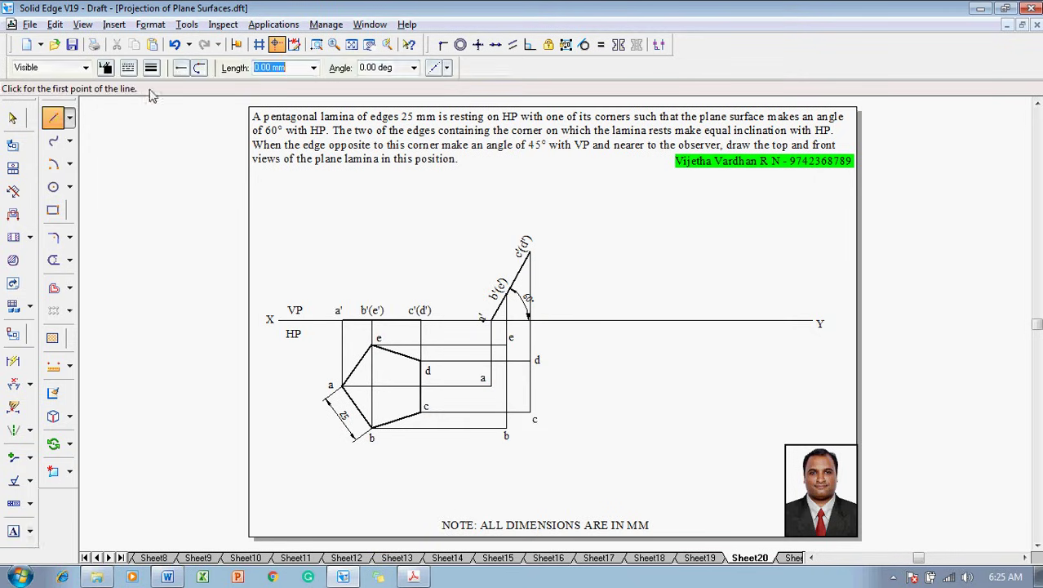
{"action": "left_click", "coordinate": [151, 68]}
{"action": "left_click", "coordinate": [161, 127]}
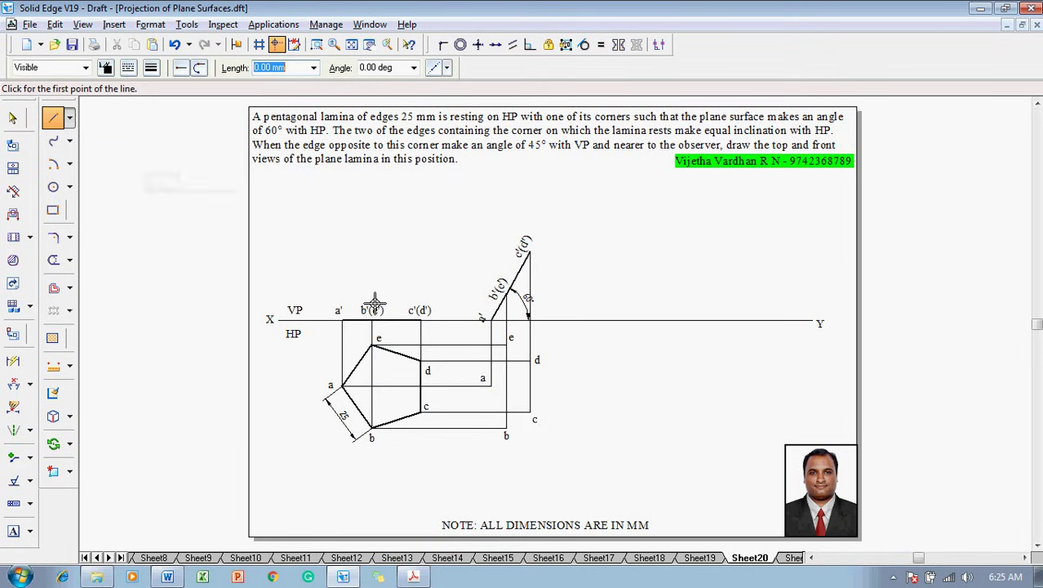
{"action": "left_click", "coordinate": [493, 388]}
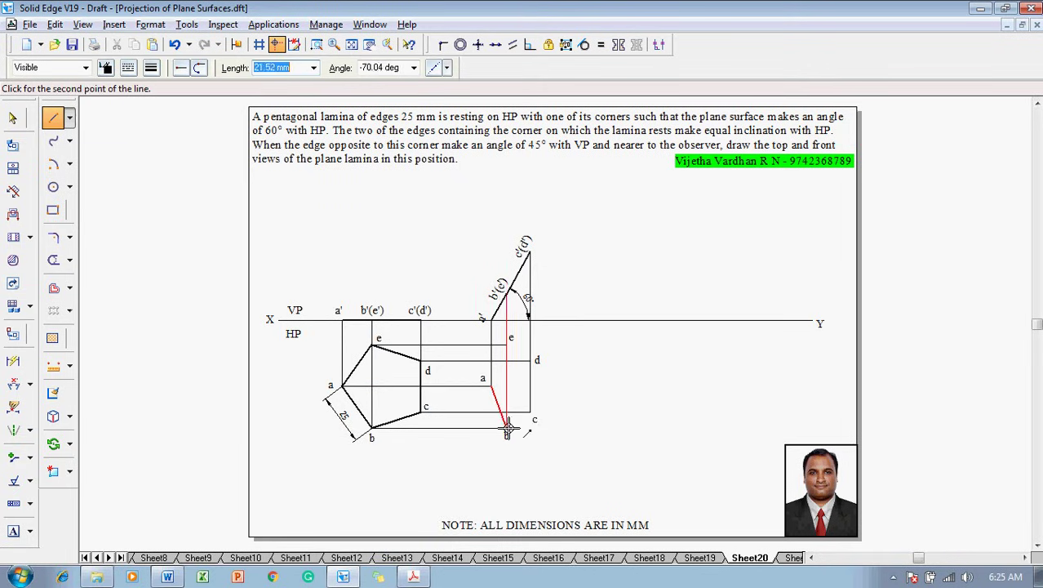
{"action": "left_click", "coordinate": [506, 426]}
{"action": "left_click", "coordinate": [530, 412]}
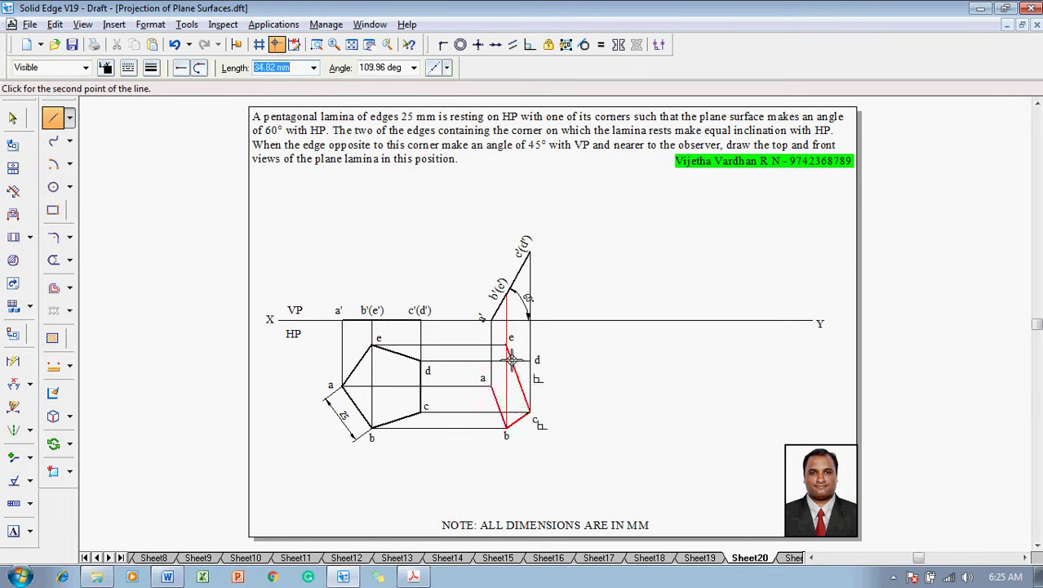
{"action": "left_click", "coordinate": [530, 360]}
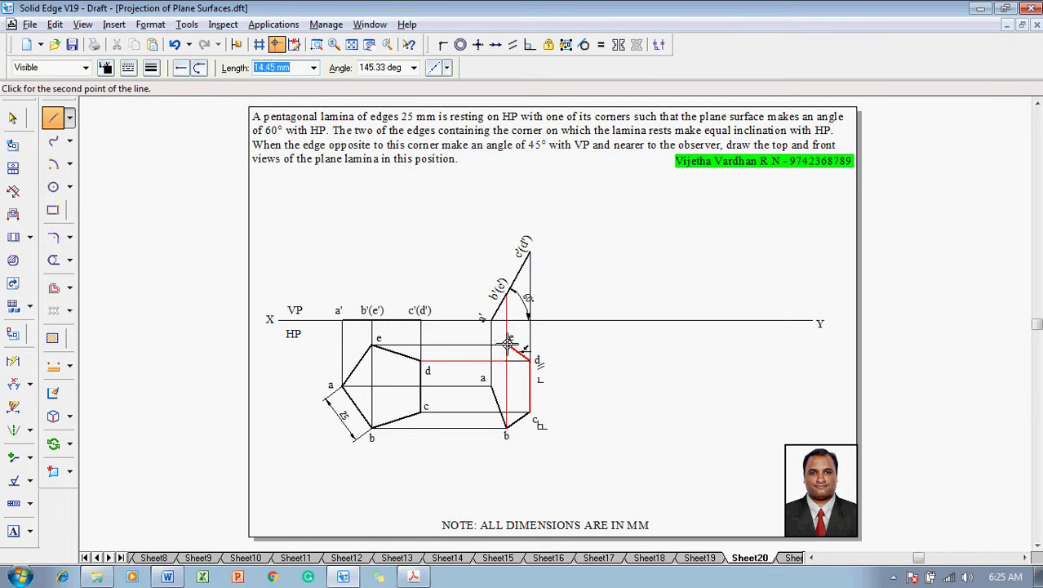
{"action": "left_click", "coordinate": [506, 346]}
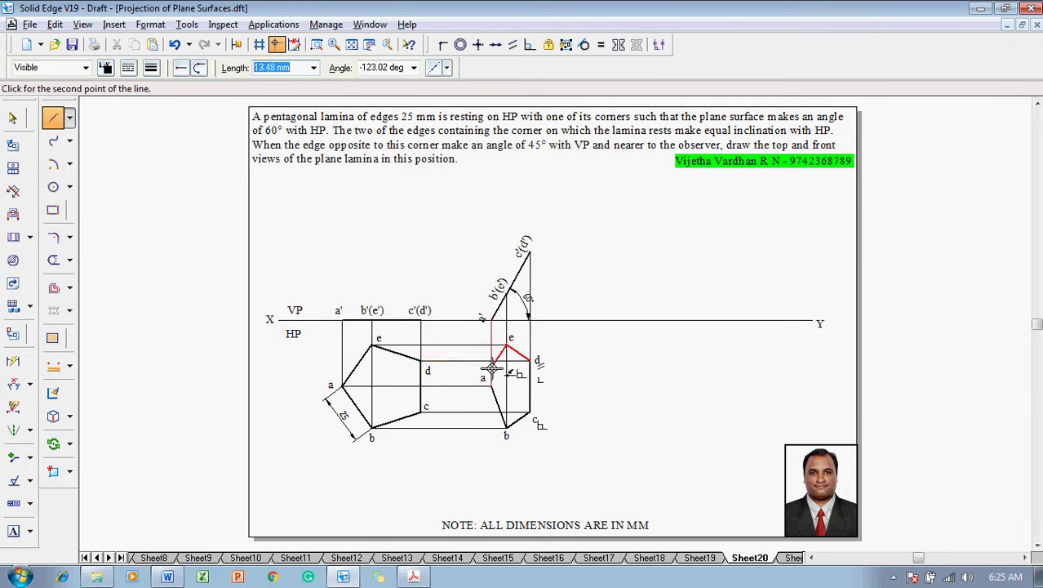
{"action": "left_click", "coordinate": [491, 385]}
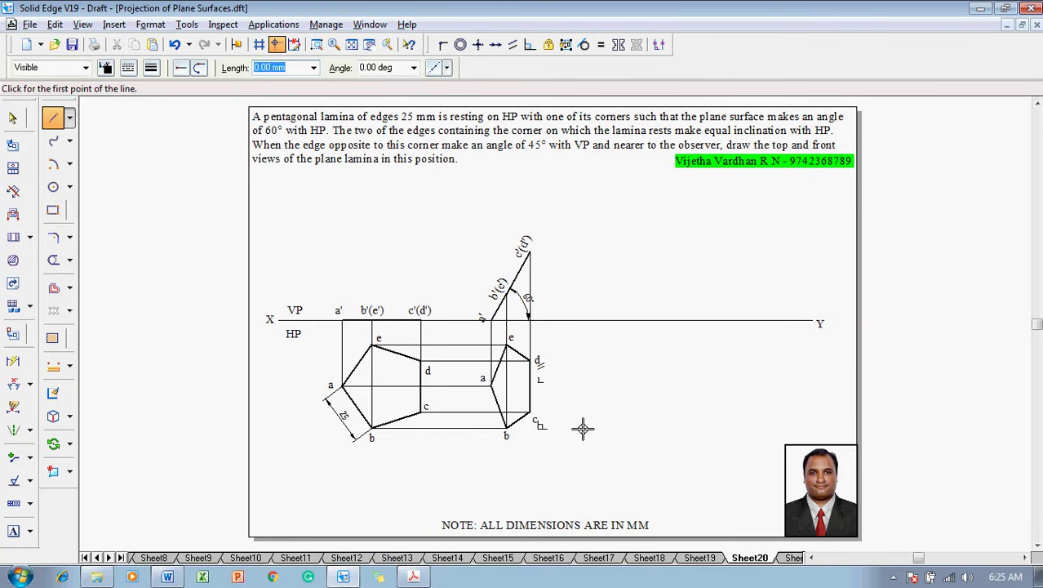
{"action": "key", "text": "Escape"}
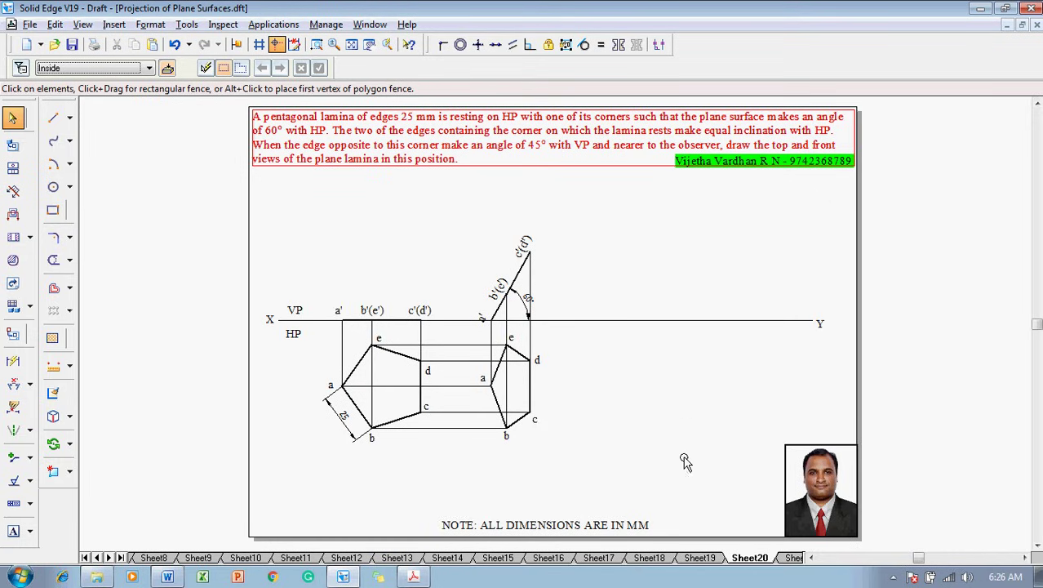
{"action": "right_click", "coordinate": [530, 380]}
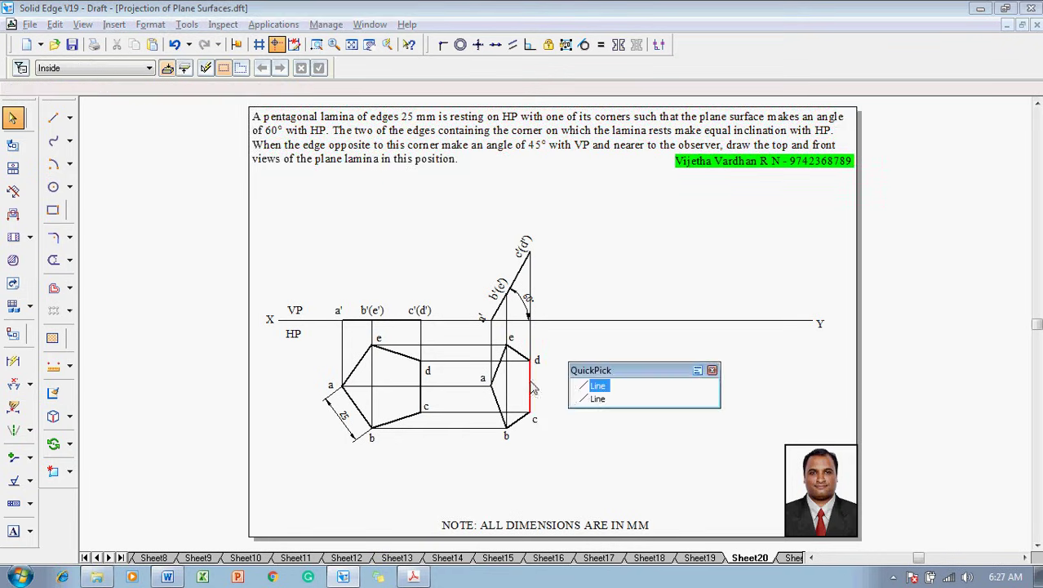
{"action": "left_click", "coordinate": [581, 387]}
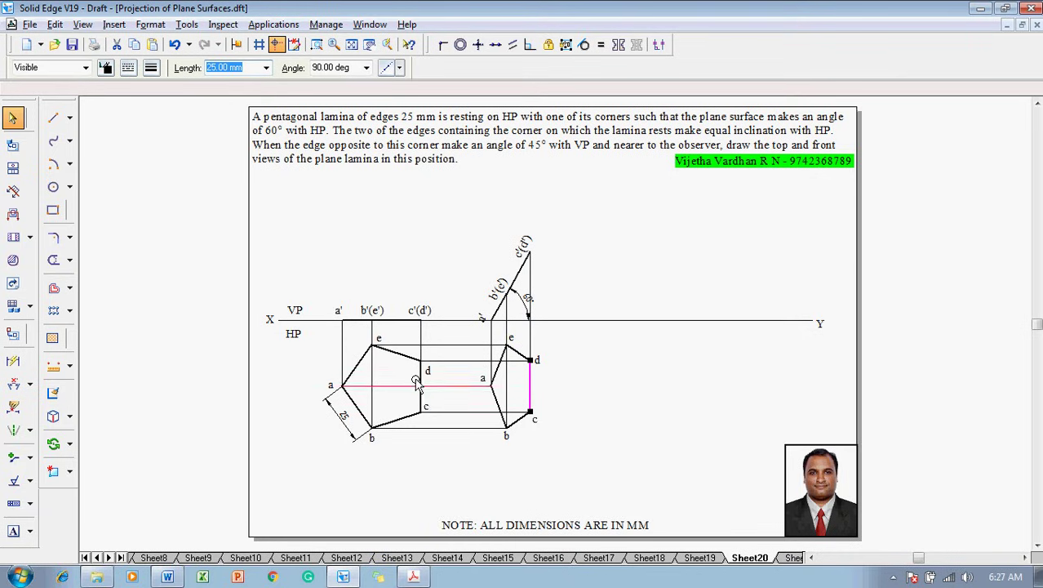
{"action": "left_click", "coordinate": [419, 384]}
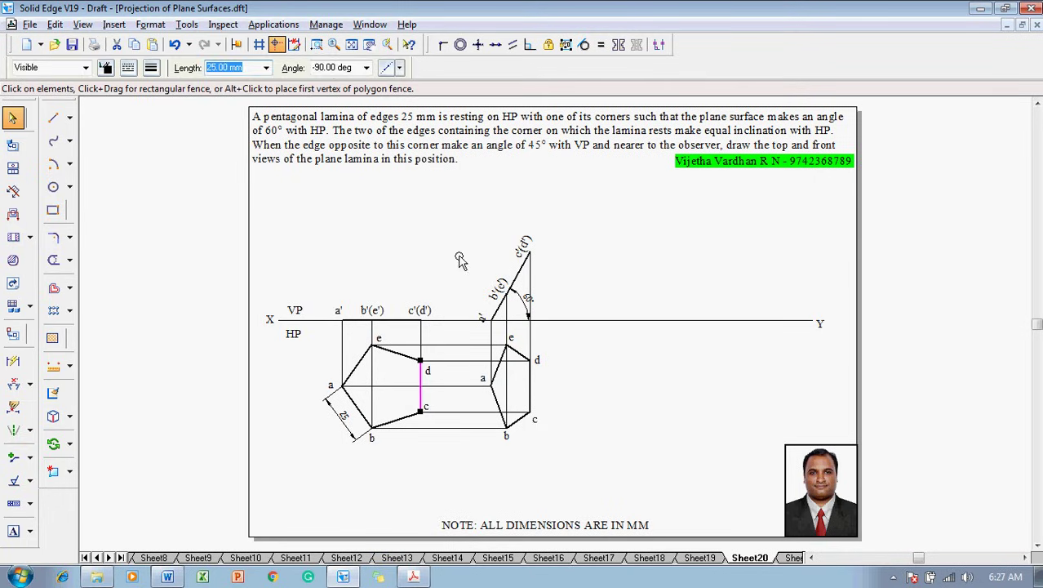
{"action": "key", "text": "Escape"}
{"action": "left_click", "coordinate": [53, 118]}
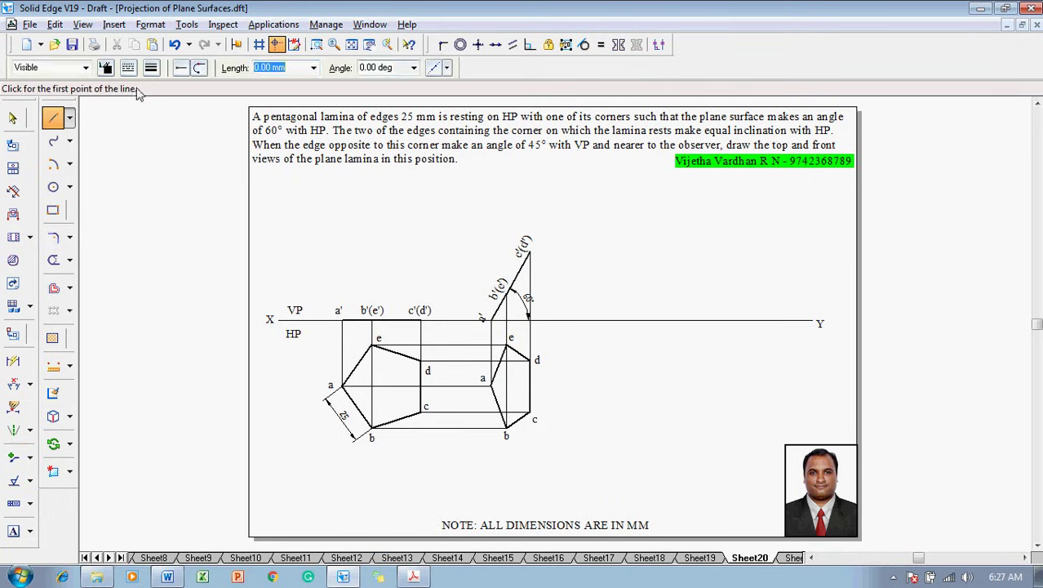
Step: Draw a thin line sloping down-left from the XY line below the views
{"action": "left_click", "coordinate": [158, 76]}
{"action": "left_click", "coordinate": [200, 130]}
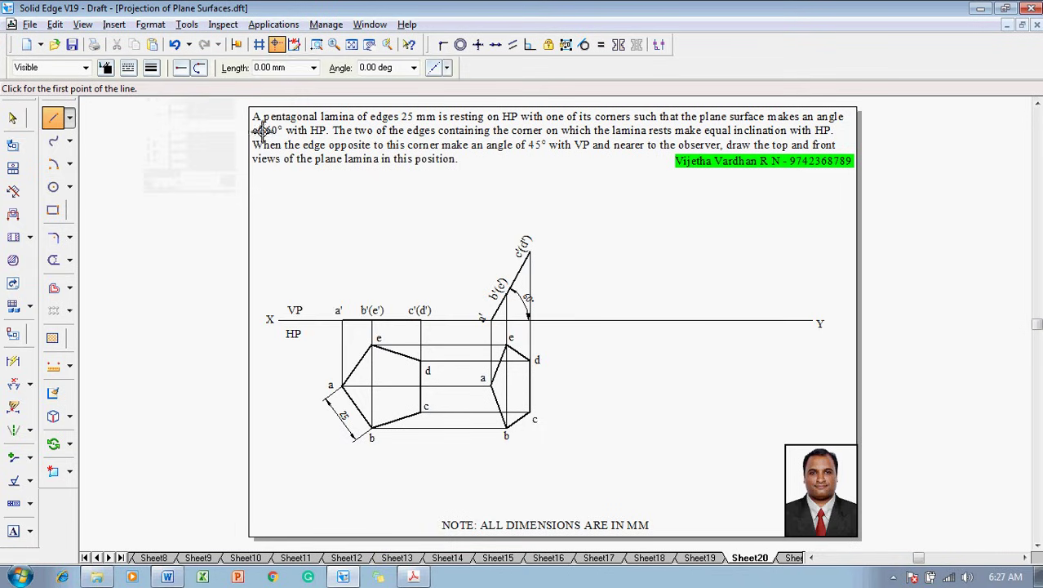
{"action": "left_click", "coordinate": [731, 322]}
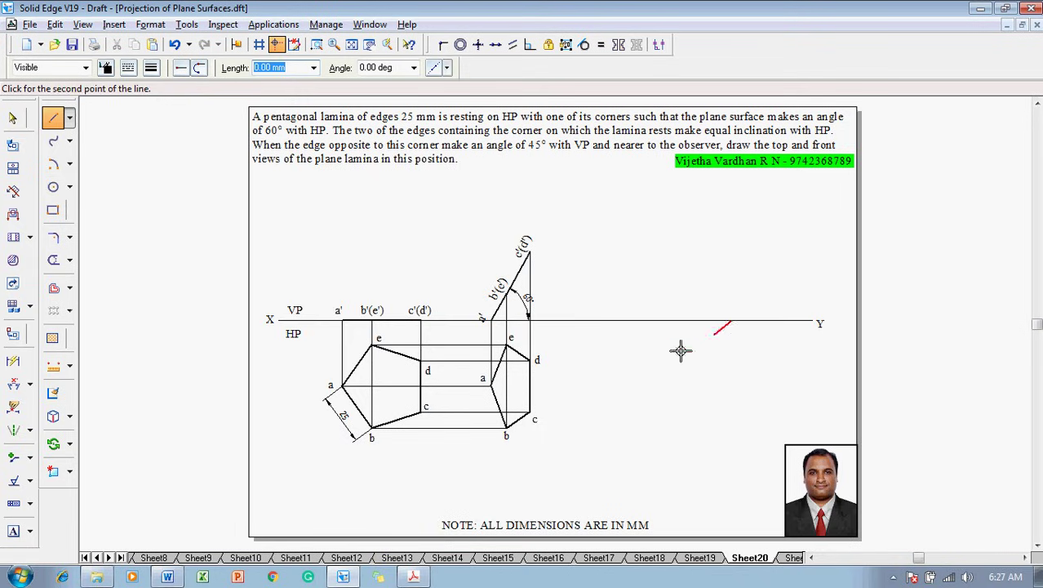
{"action": "left_click", "coordinate": [598, 463]}
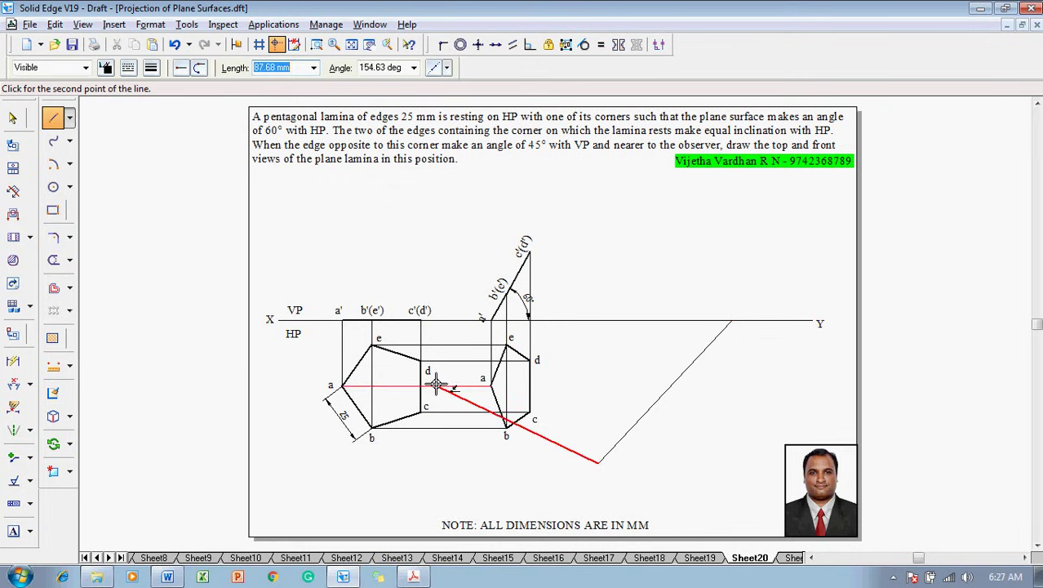
Step: Add an angle dimension between XY and the new line, fixing it at 45°
{"action": "left_click", "coordinate": [14, 385]}
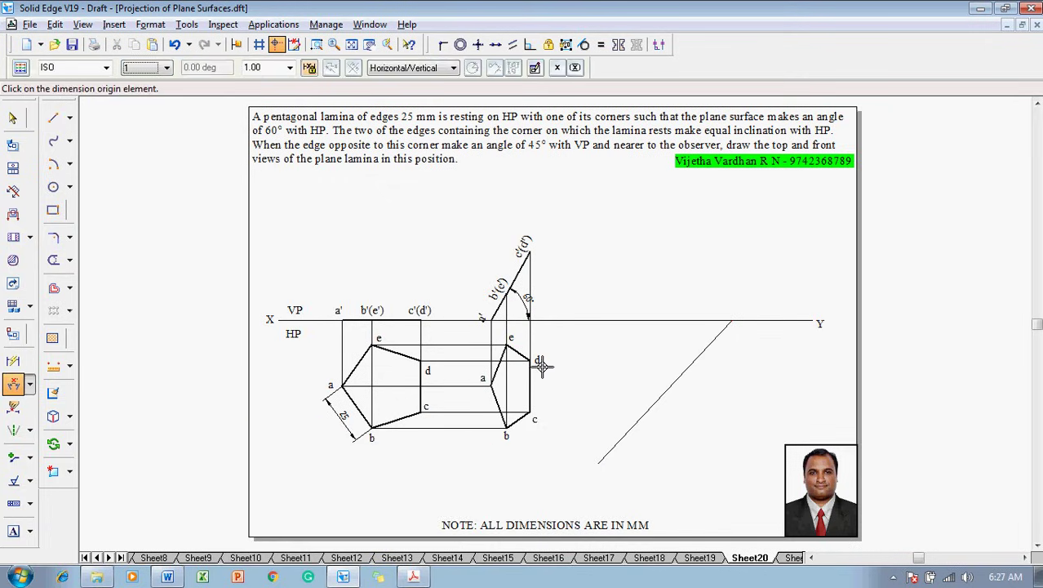
{"action": "left_click", "coordinate": [701, 319]}
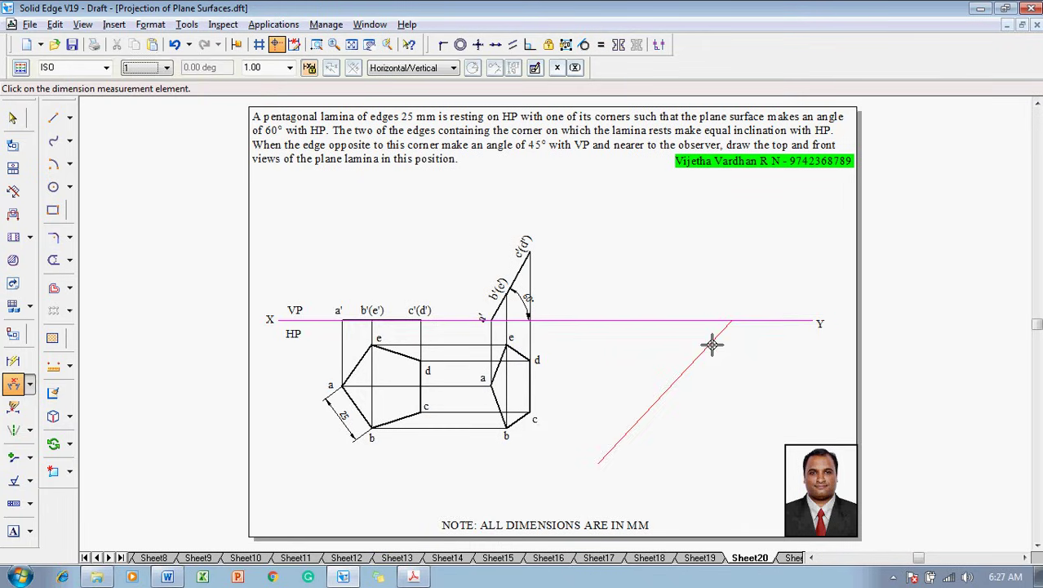
{"action": "left_click", "coordinate": [711, 342]}
{"action": "left_click", "coordinate": [701, 334]}
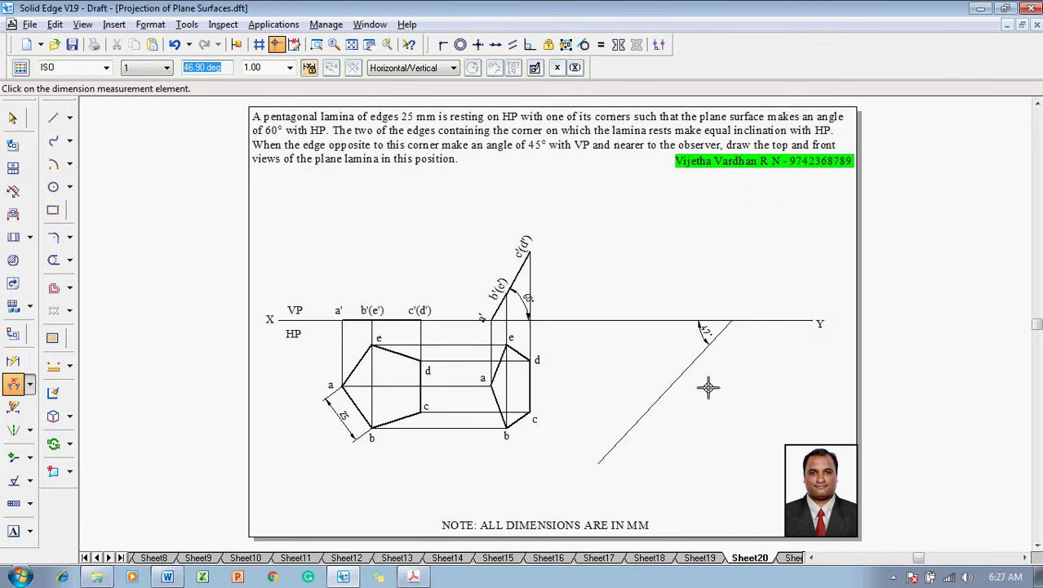
{"action": "type", "text": "45"}
{"action": "key", "text": "Return"}
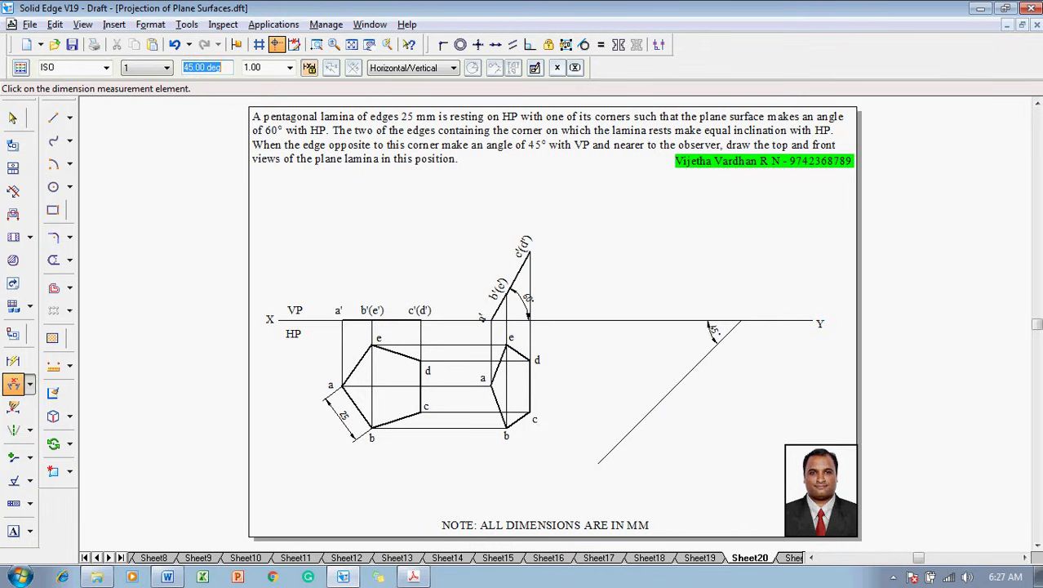
{"action": "key", "text": "Escape"}
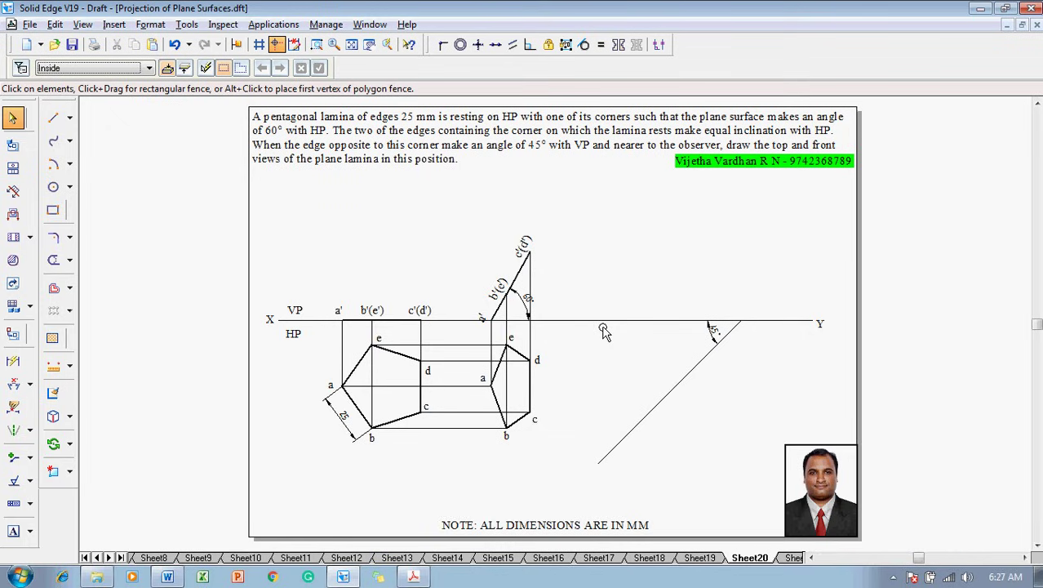
Step: Fence-select the right pentagon top view and its labels, using inside-only fence mode
{"action": "scroll", "coordinate": [594, 420], "scroll_direction": "down", "scroll_amount": 1}
{"action": "scroll", "coordinate": [559, 457], "scroll_direction": "up", "scroll_amount": 1}
{"action": "left_click_drag", "start_coordinate": [559, 454], "coordinate": [468, 327]}
{"action": "left_click", "coordinate": [440, 304]}
{"action": "left_click", "coordinate": [106, 70]}
{"action": "left_click", "coordinate": [102, 82]}
{"action": "left_click_drag", "start_coordinate": [572, 459], "coordinate": [476, 339]}
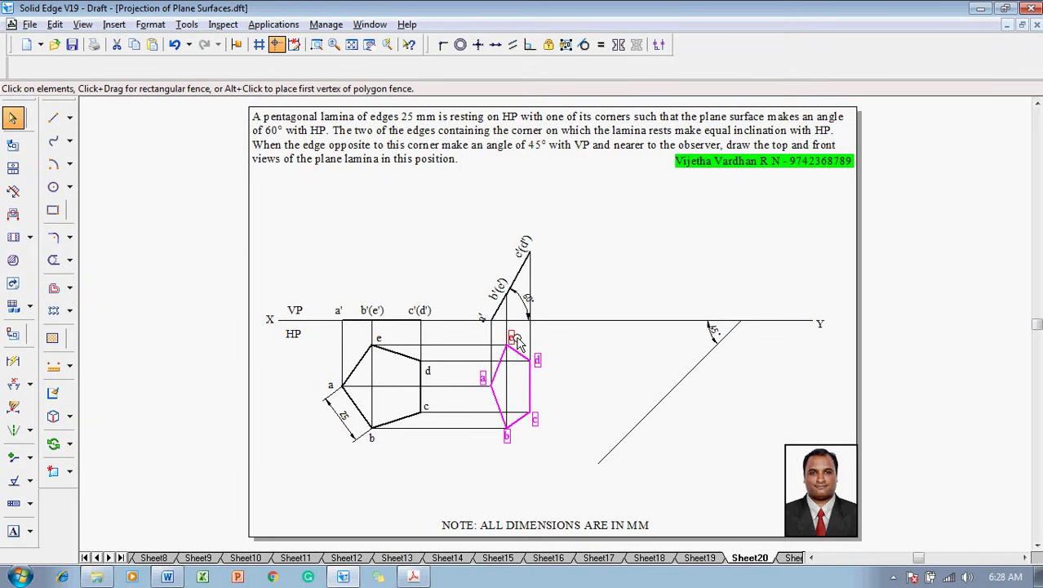
Step: Copy the selected pentagon beside the 45° line
{"action": "left_click", "coordinate": [71, 444]}
{"action": "left_click", "coordinate": [102, 441]}
{"action": "left_click", "coordinate": [532, 414]}
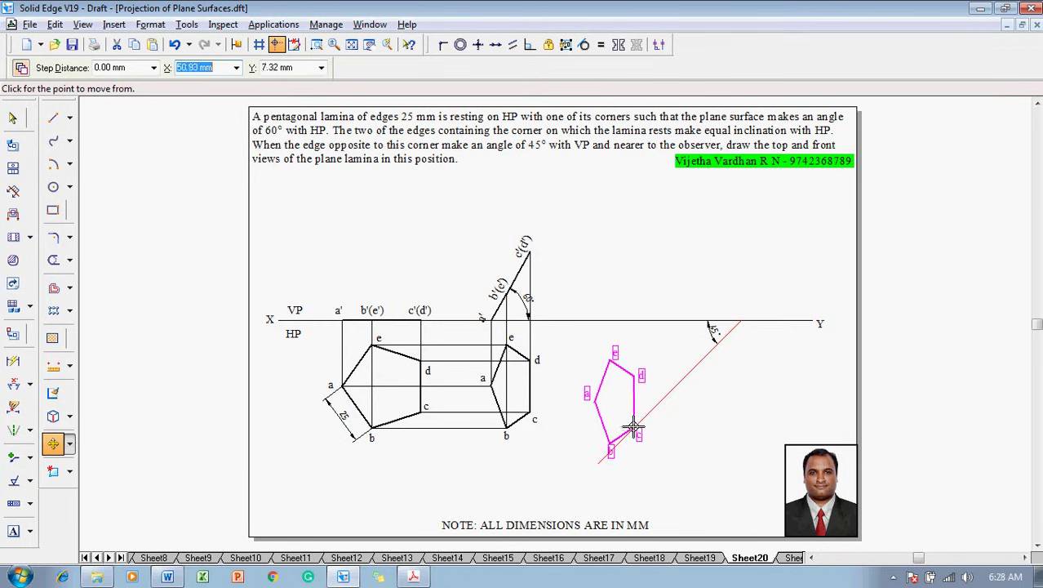
{"action": "left_click", "coordinate": [631, 429]}
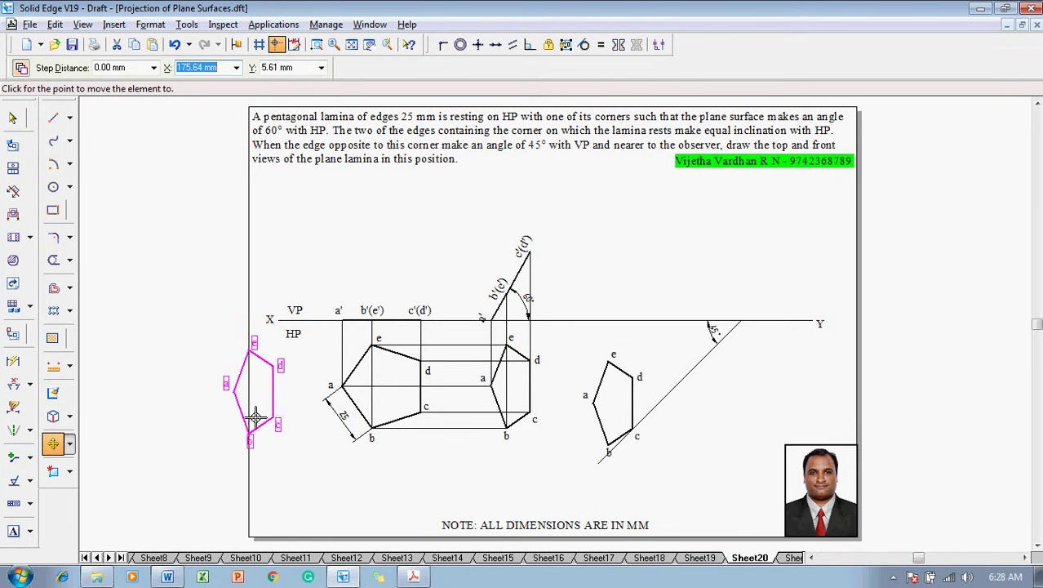
Step: Rotate the copy about corner c so edge cd lies along the 45° line
{"action": "left_click", "coordinate": [69, 443]}
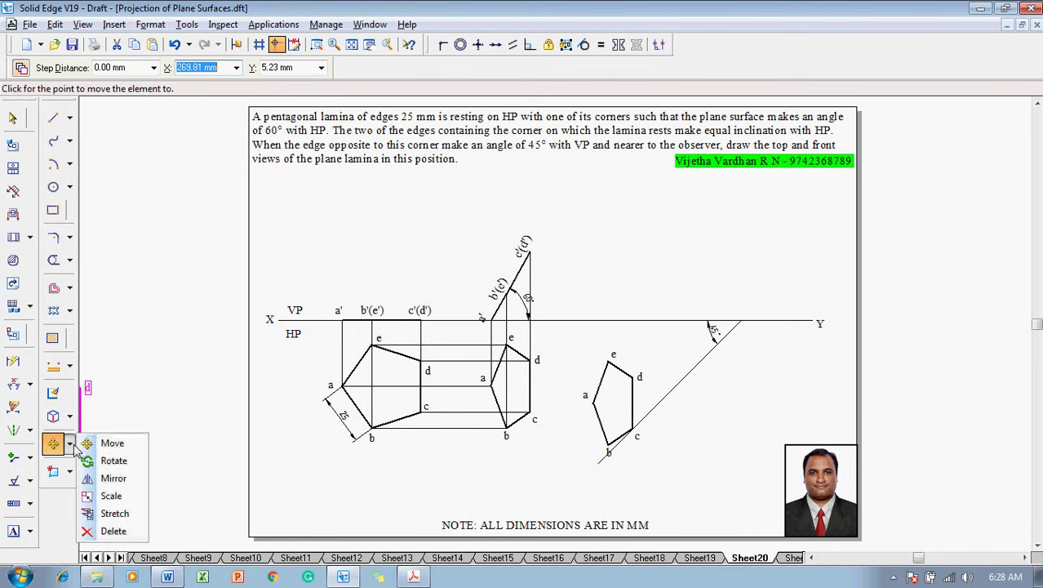
{"action": "left_click", "coordinate": [113, 460]}
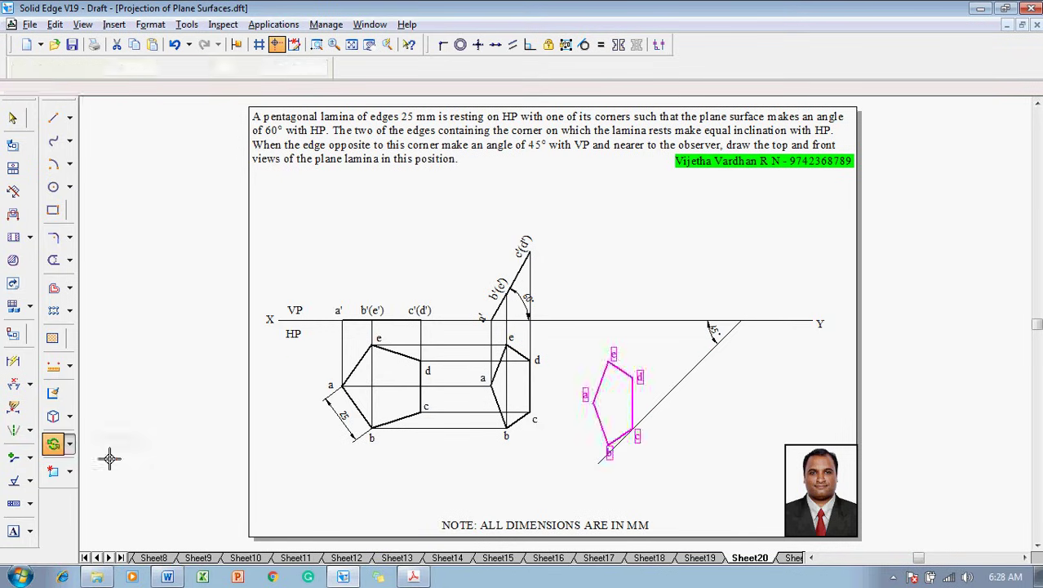
{"action": "left_click", "coordinate": [634, 433]}
{"action": "left_click", "coordinate": [634, 377]}
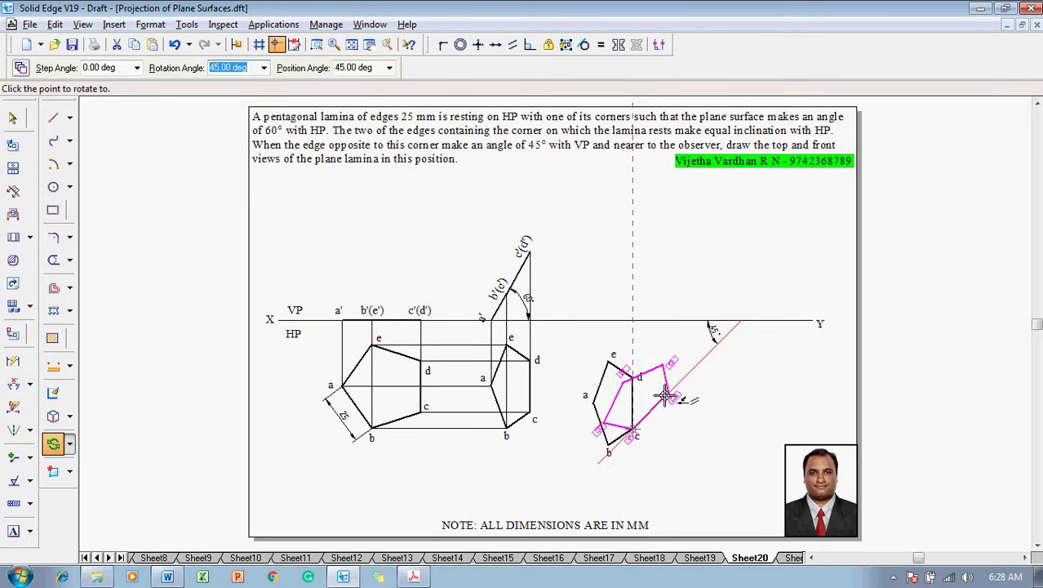
{"action": "left_click", "coordinate": [666, 395]}
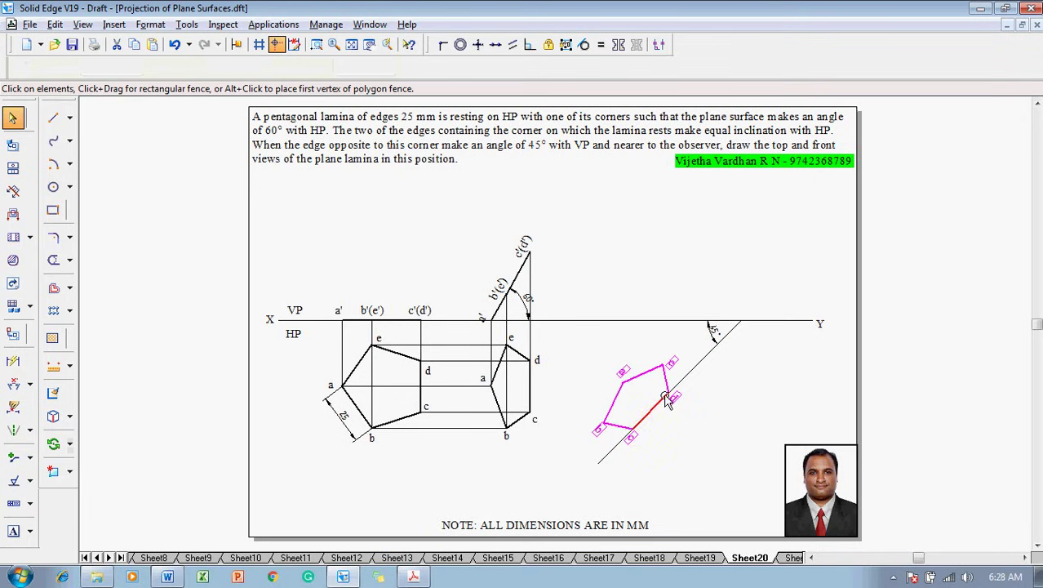
{"action": "left_click", "coordinate": [699, 431]}
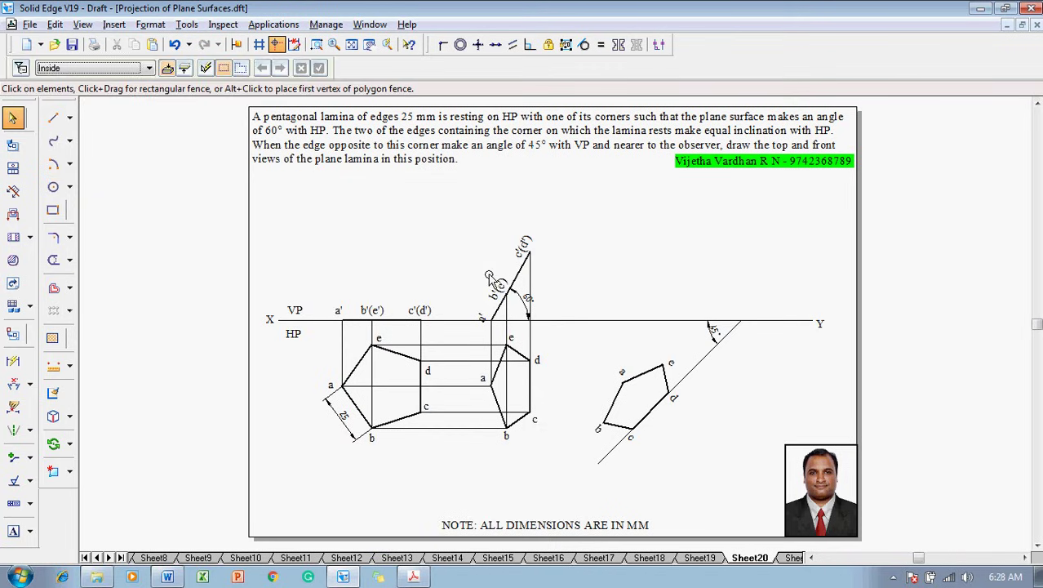
Step: Draw projectors up from corners e and b, with a horizontal carried across to b'(e')
{"action": "left_click", "coordinate": [53, 120]}
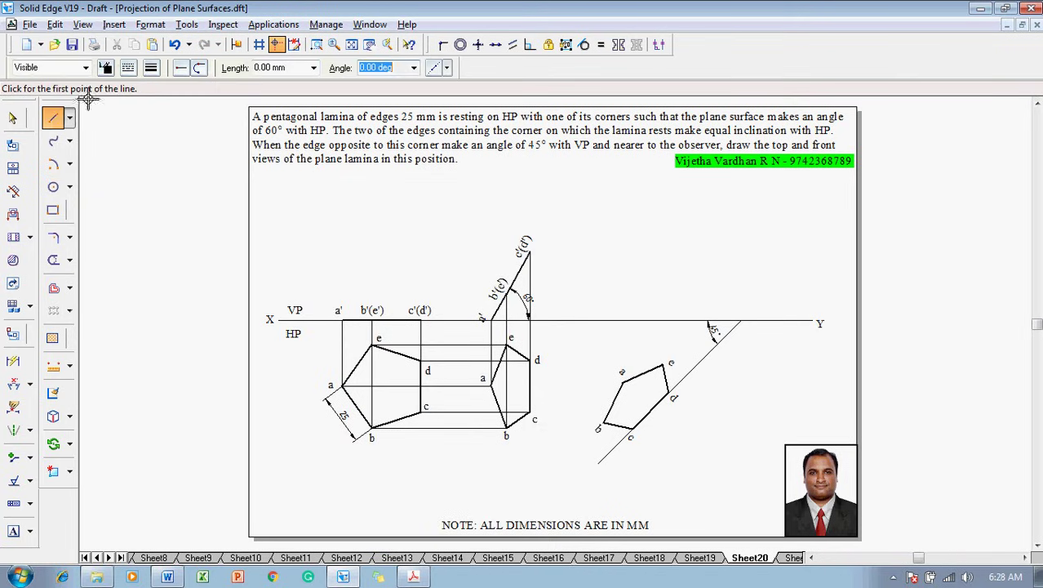
{"action": "left_click", "coordinate": [151, 67]}
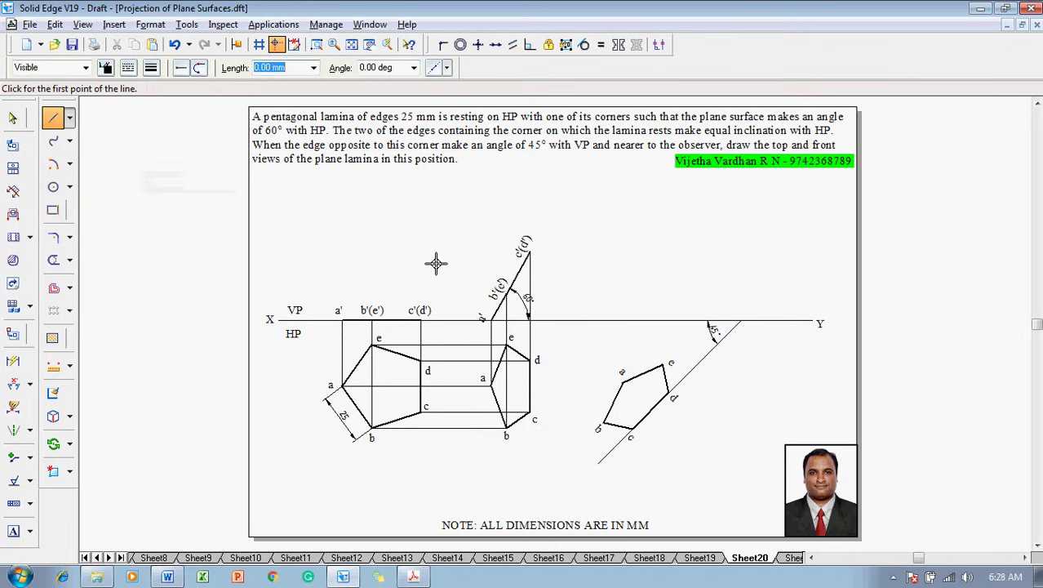
{"action": "left_click", "coordinate": [663, 364]}
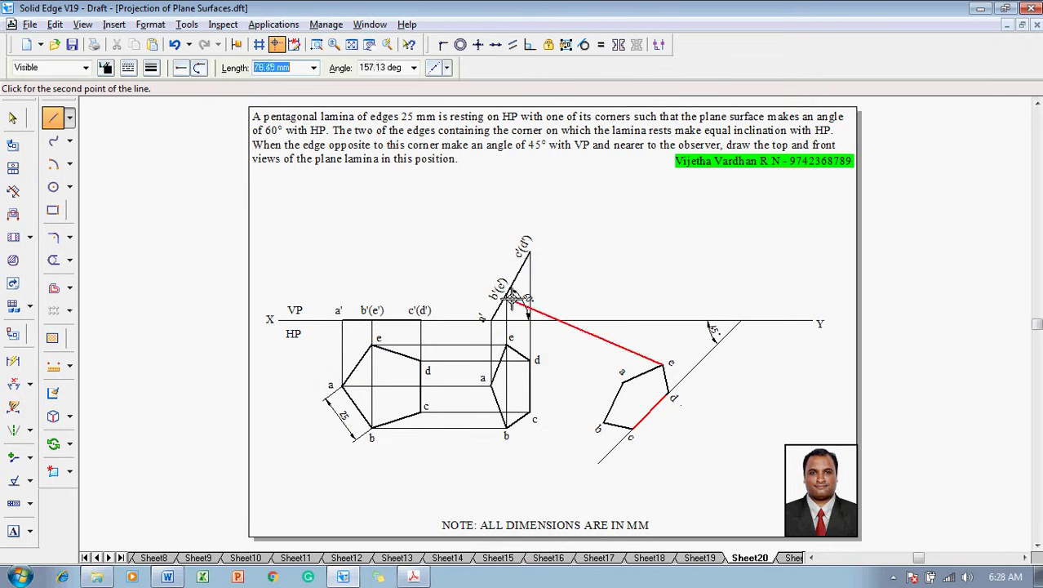
{"action": "left_click", "coordinate": [662, 294]}
{"action": "left_click", "coordinate": [509, 293]}
{"action": "right_click", "coordinate": [542, 318]}
{"action": "left_click", "coordinate": [605, 424]}
{"action": "left_click", "coordinate": [604, 294]}
{"action": "right_click", "coordinate": [623, 296]}
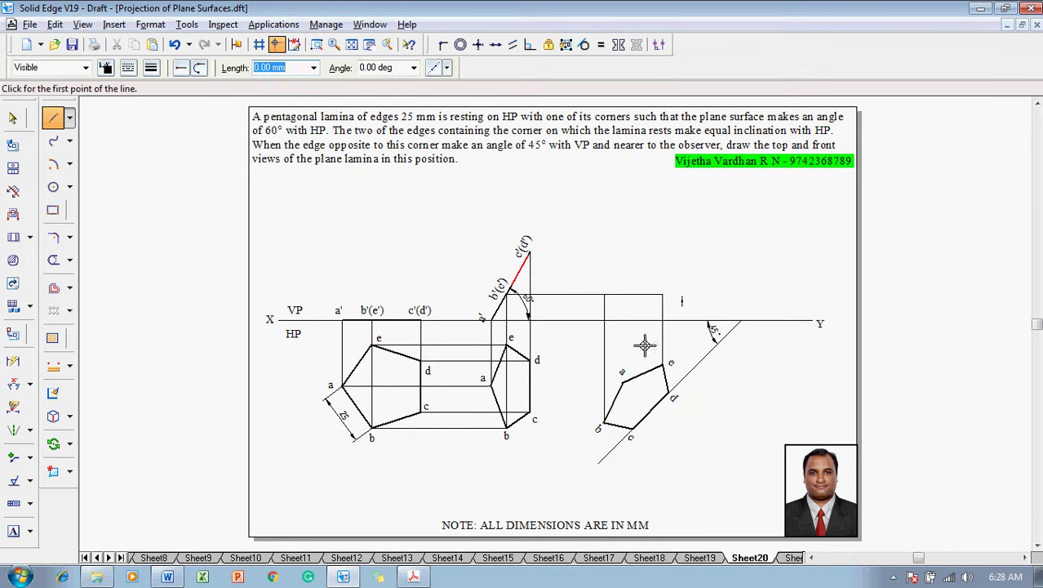
Step: Draw projectors up from corners d, c and a, with a horizontal joined to c'(d')
{"action": "left_click", "coordinate": [669, 394]}
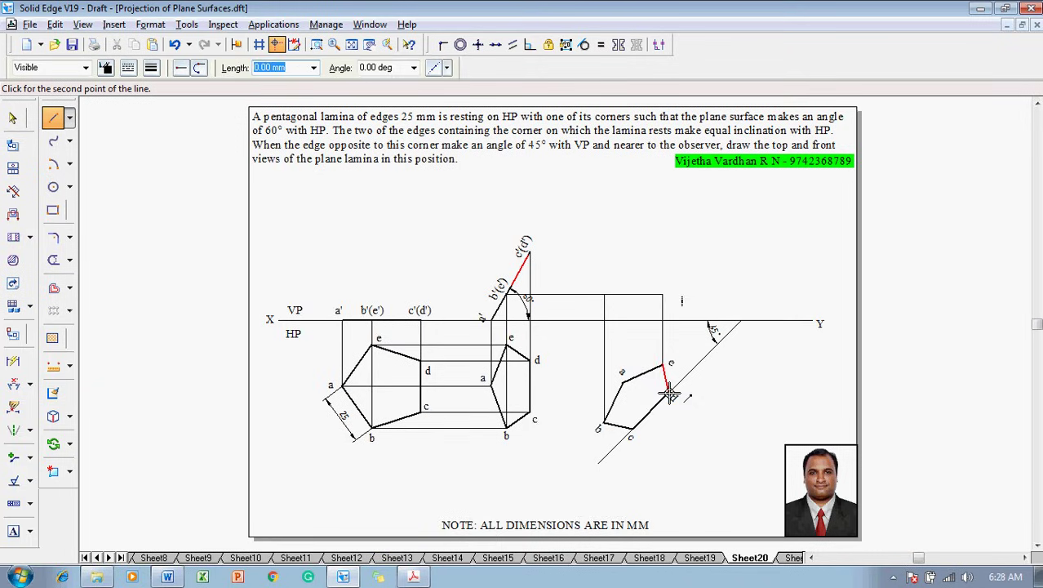
{"action": "left_click", "coordinate": [668, 251]}
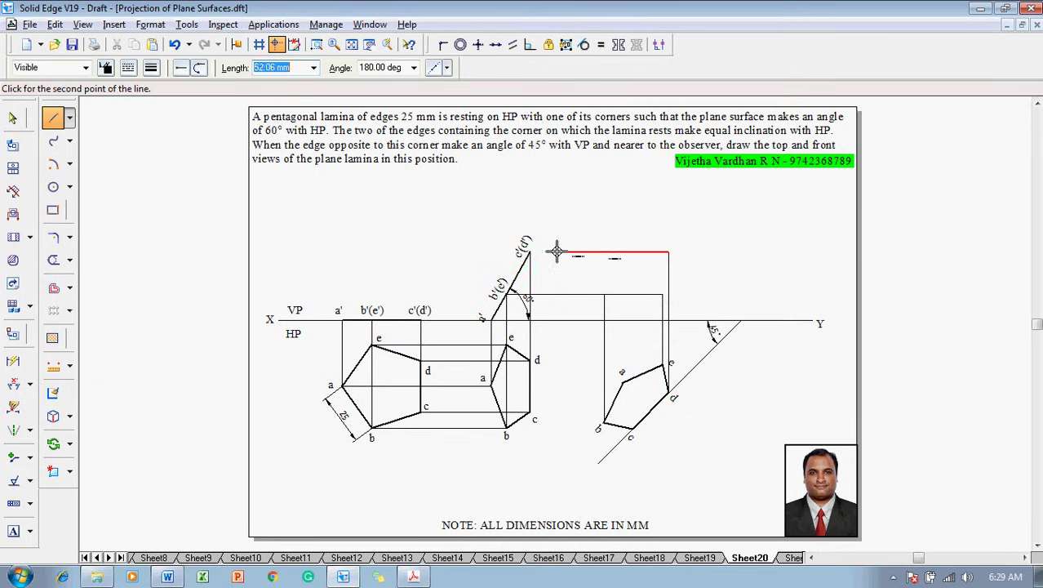
{"action": "left_click", "coordinate": [531, 253]}
{"action": "right_click", "coordinate": [562, 279]}
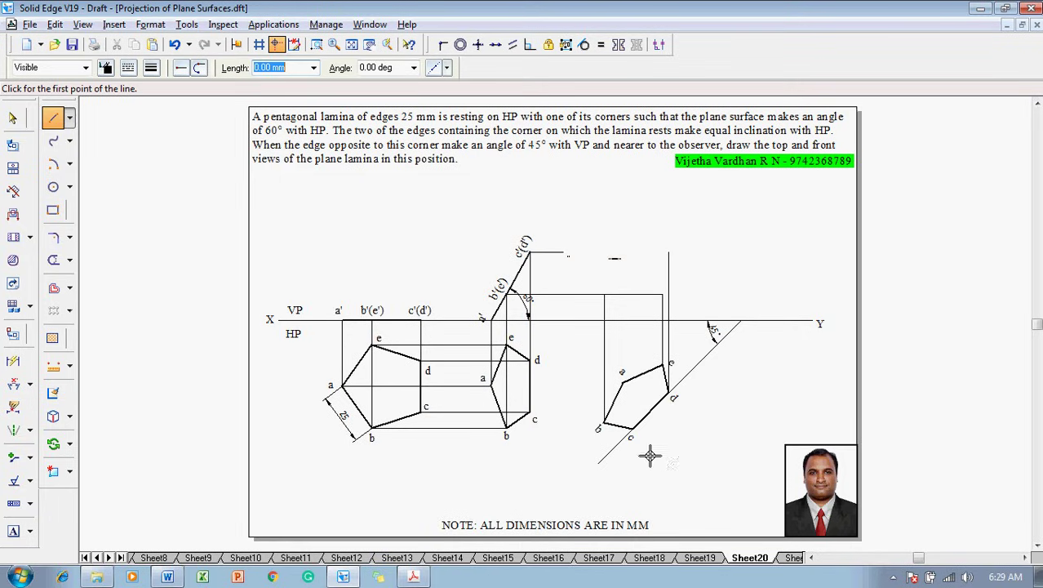
{"action": "left_click", "coordinate": [633, 426]}
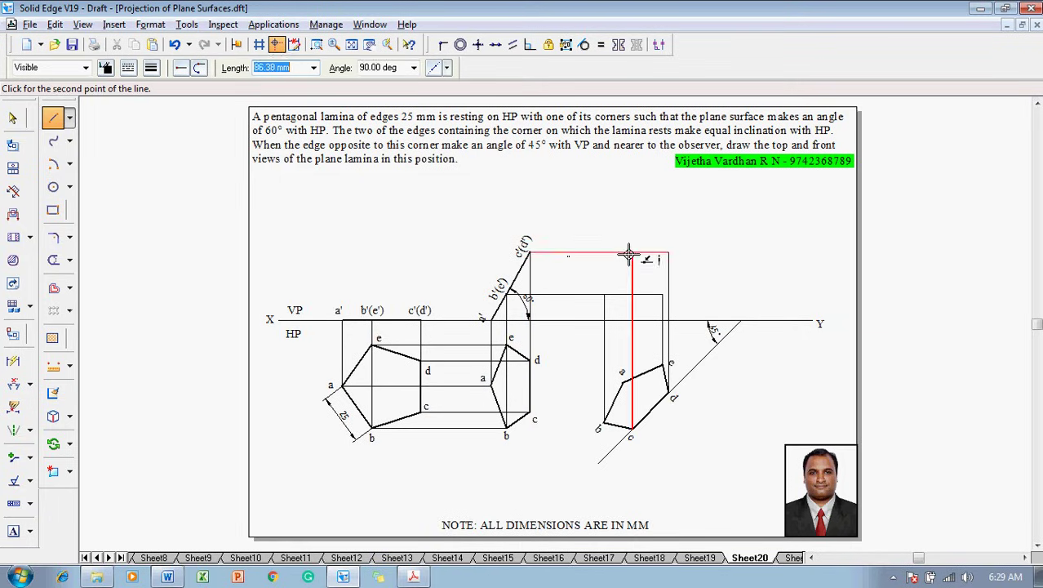
{"action": "left_click", "coordinate": [628, 254]}
{"action": "right_click", "coordinate": [621, 277]}
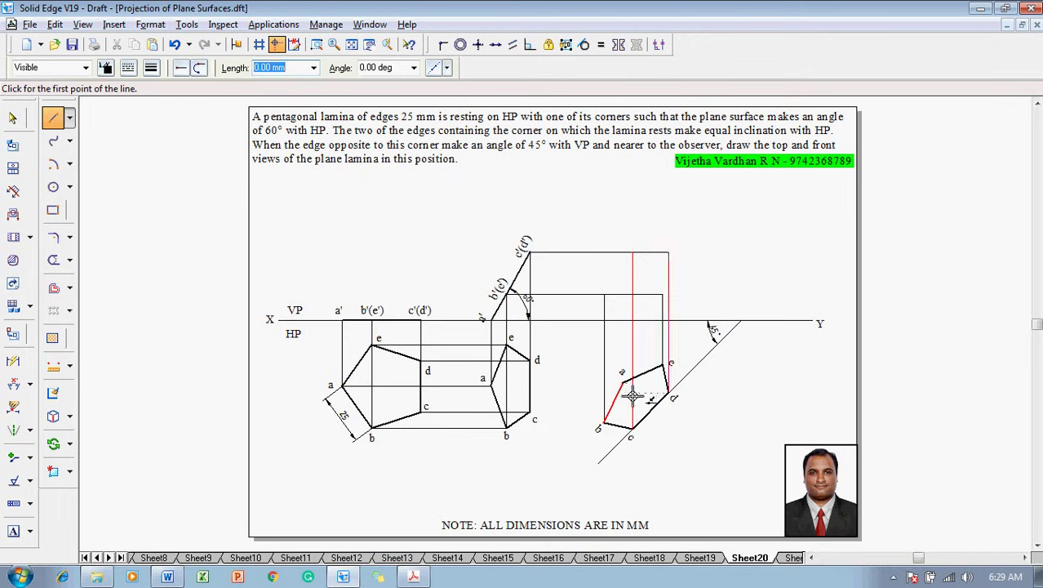
{"action": "left_click", "coordinate": [622, 378]}
{"action": "left_click", "coordinate": [621, 320]}
{"action": "right_click", "coordinate": [627, 306]}
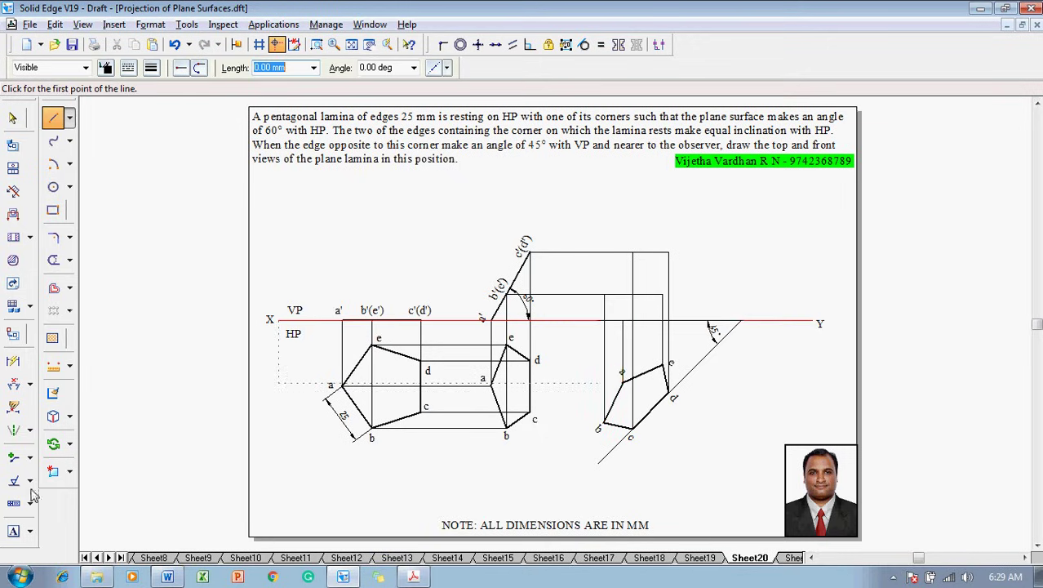
Step: Place text labels a', b', c', d', e' at the new projector intersections
{"action": "left_click", "coordinate": [14, 532]}
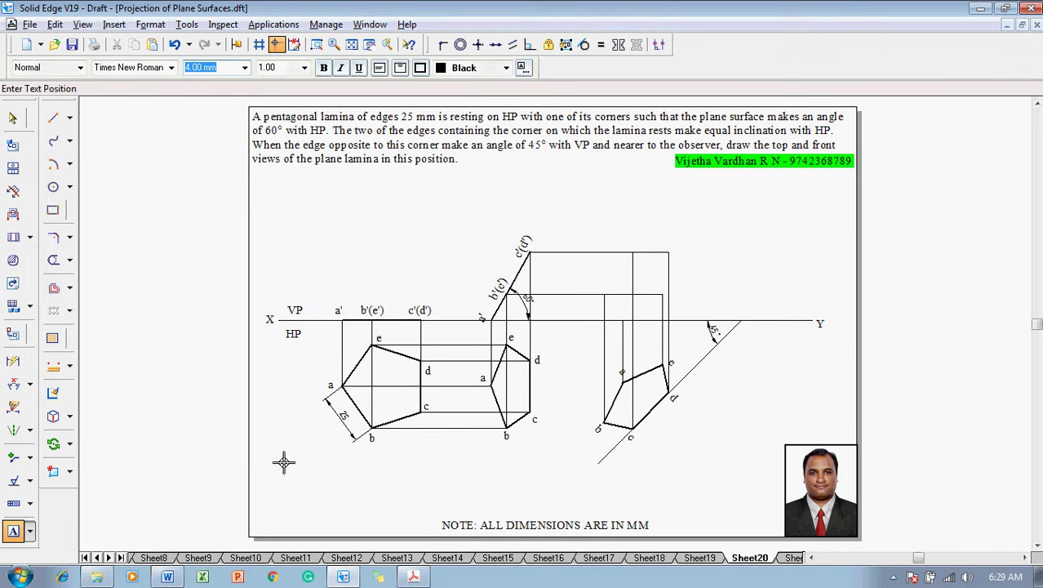
{"action": "left_click", "coordinate": [619, 303]}
{"action": "type", "text": "a'"}
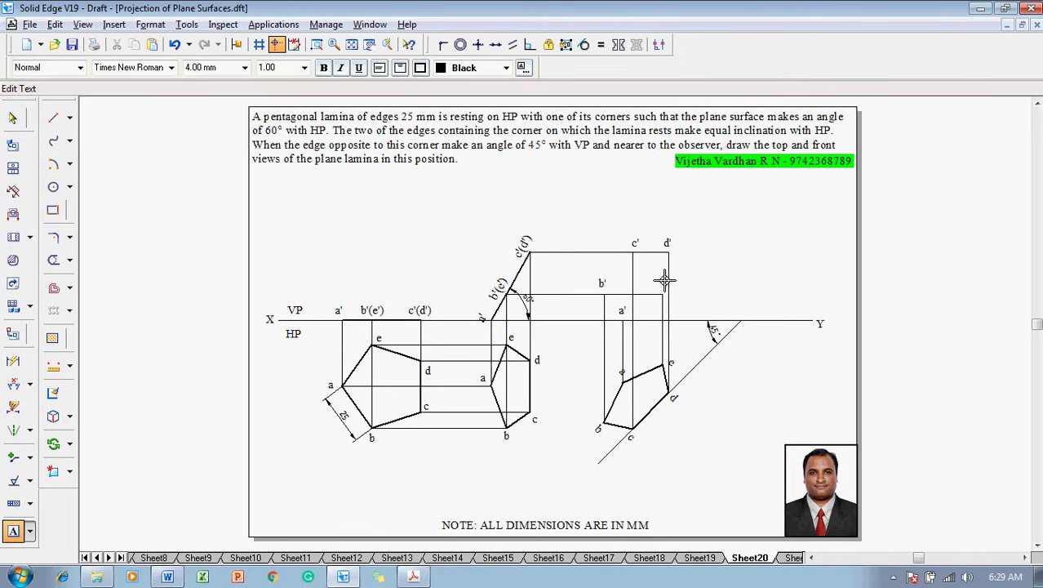
{"action": "key", "text": "Escape"}
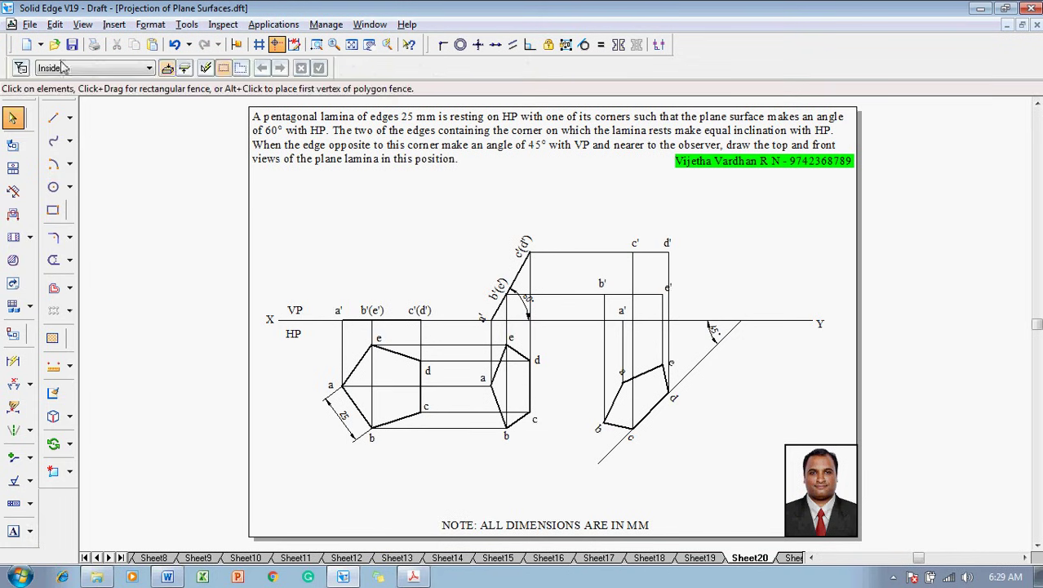
Step: Draw the thick closed outline a'b'c'd'e'a' and save the drawing with Ctrl+S
{"action": "left_click", "coordinate": [53, 118]}
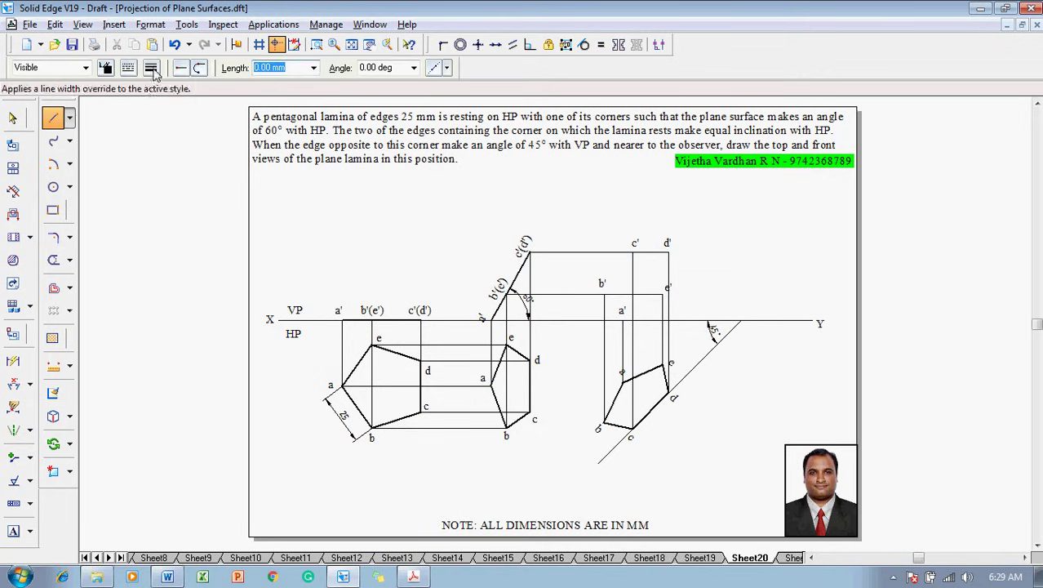
{"action": "left_click", "coordinate": [152, 69]}
{"action": "left_click", "coordinate": [165, 127]}
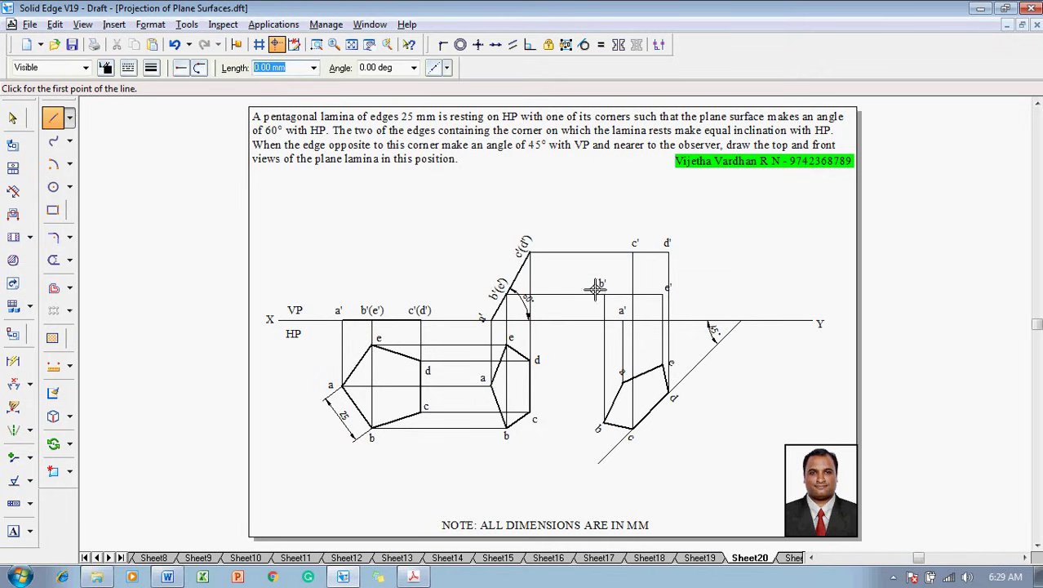
{"action": "left_click", "coordinate": [623, 320]}
{"action": "left_click", "coordinate": [602, 293]}
{"action": "left_click", "coordinate": [635, 254]}
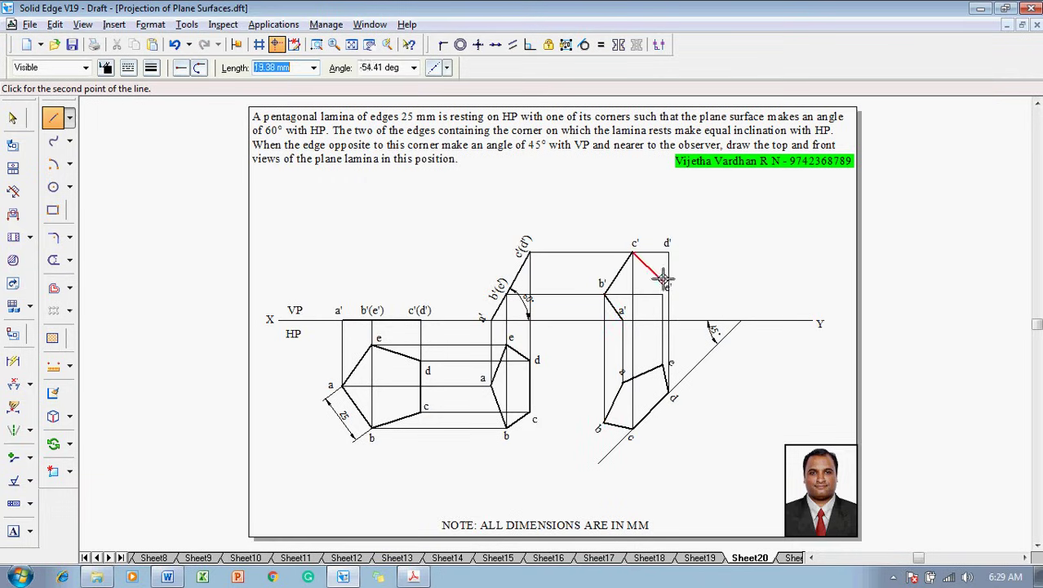
{"action": "left_click", "coordinate": [668, 254]}
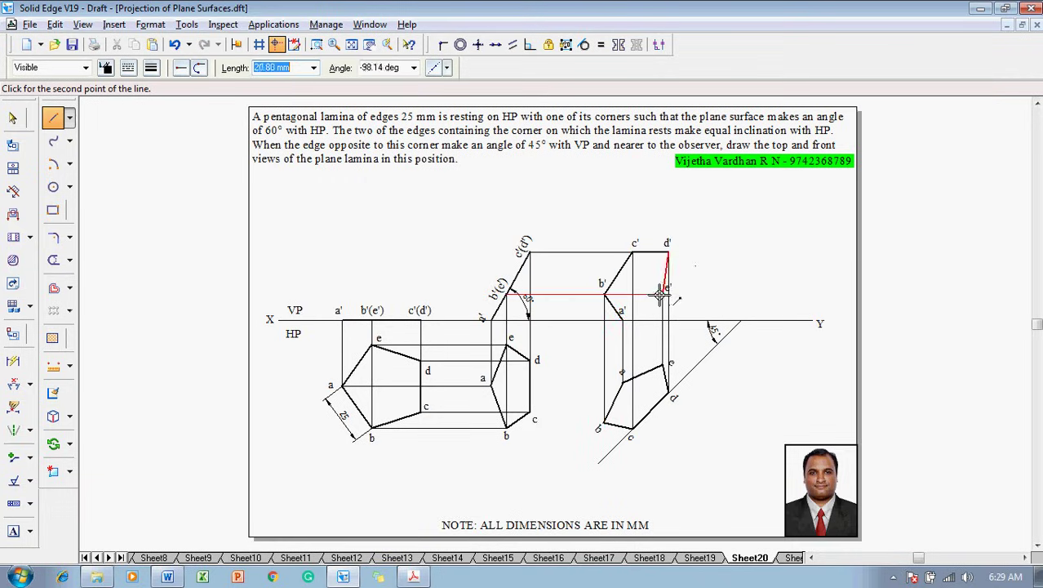
{"action": "left_click", "coordinate": [663, 295]}
{"action": "left_click", "coordinate": [623, 318]}
{"action": "key", "text": "Escape"}
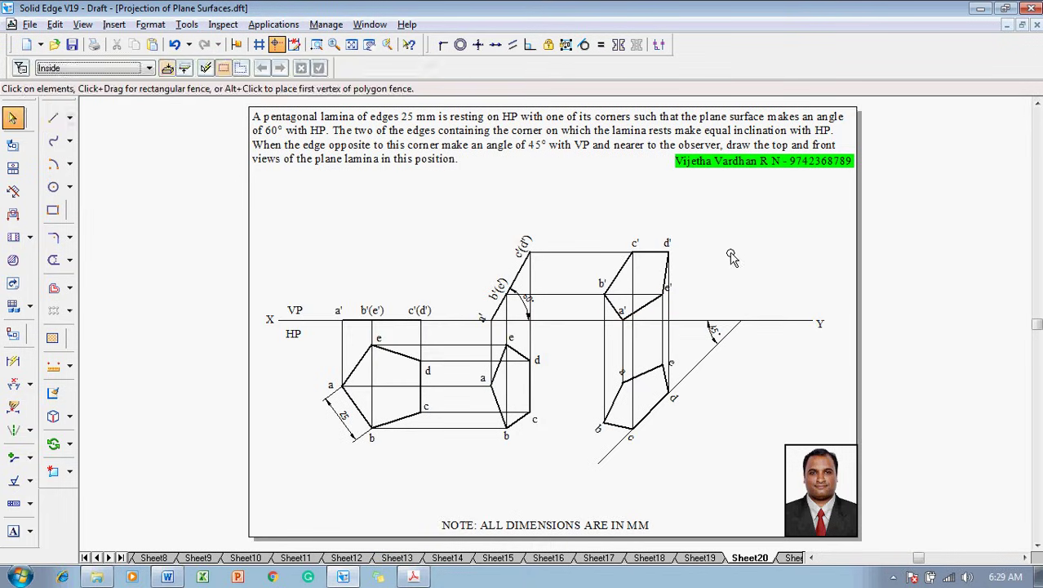
{"action": "key", "text": "ctrl+s"}
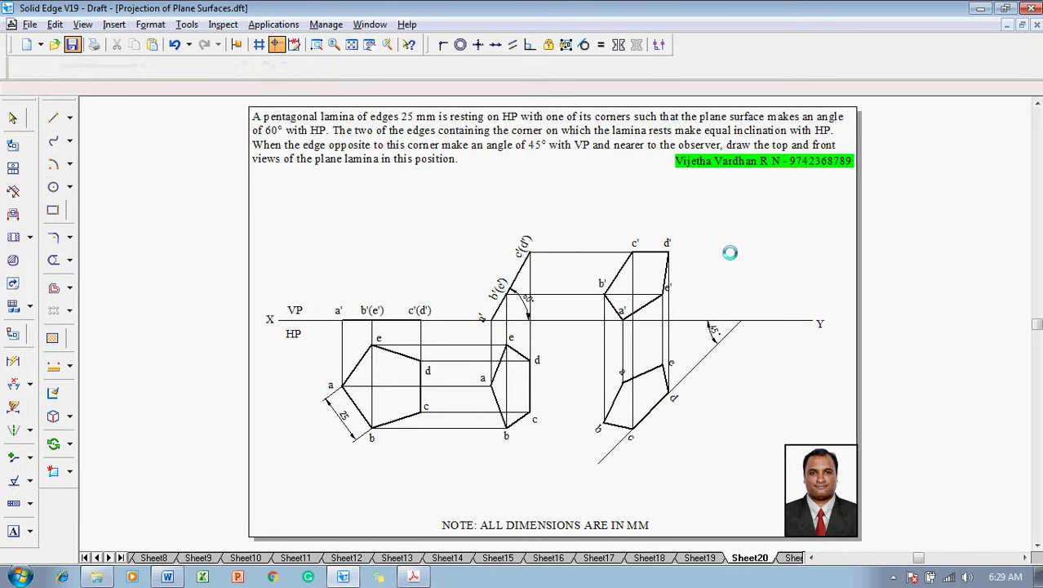